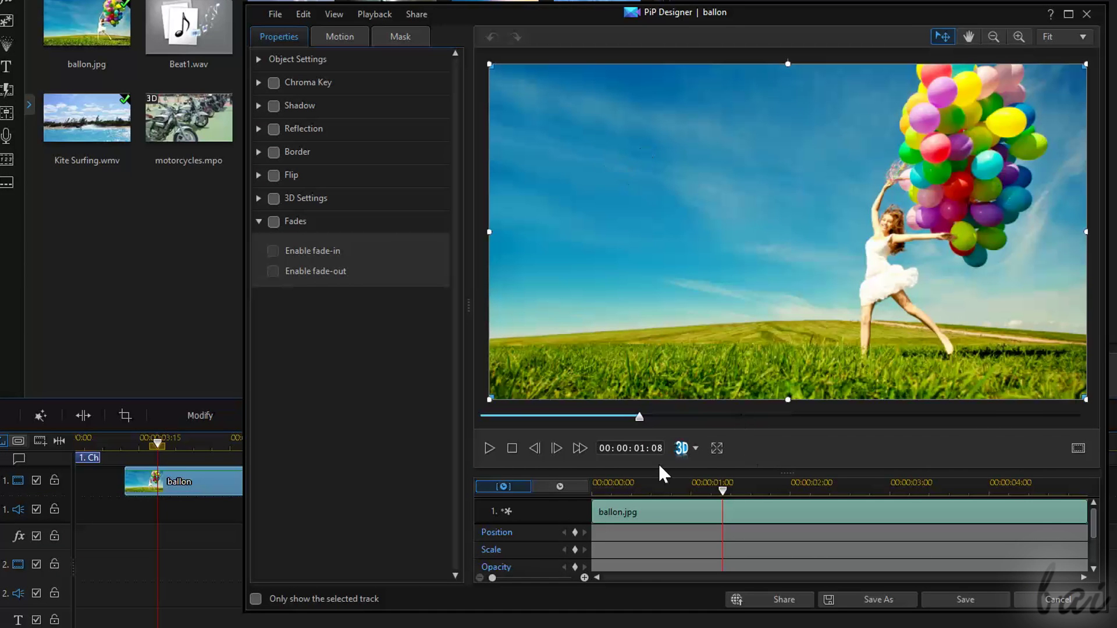
Scrub the ballon clip, exit PiP Designer, and lower Color Adjustment brightness from 53 to 39.
mouse_move(717, 500)
left_mouse_down()
mouse_move(978, 499)
mouse_move(726, 501)
left_mouse_up()
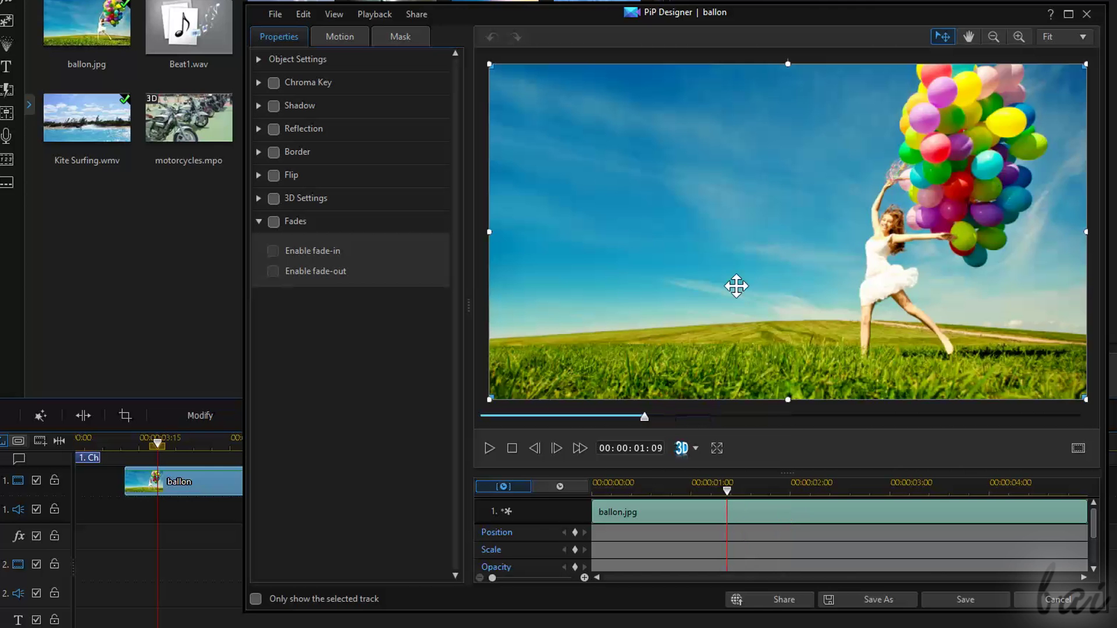
left_click(1086, 12)
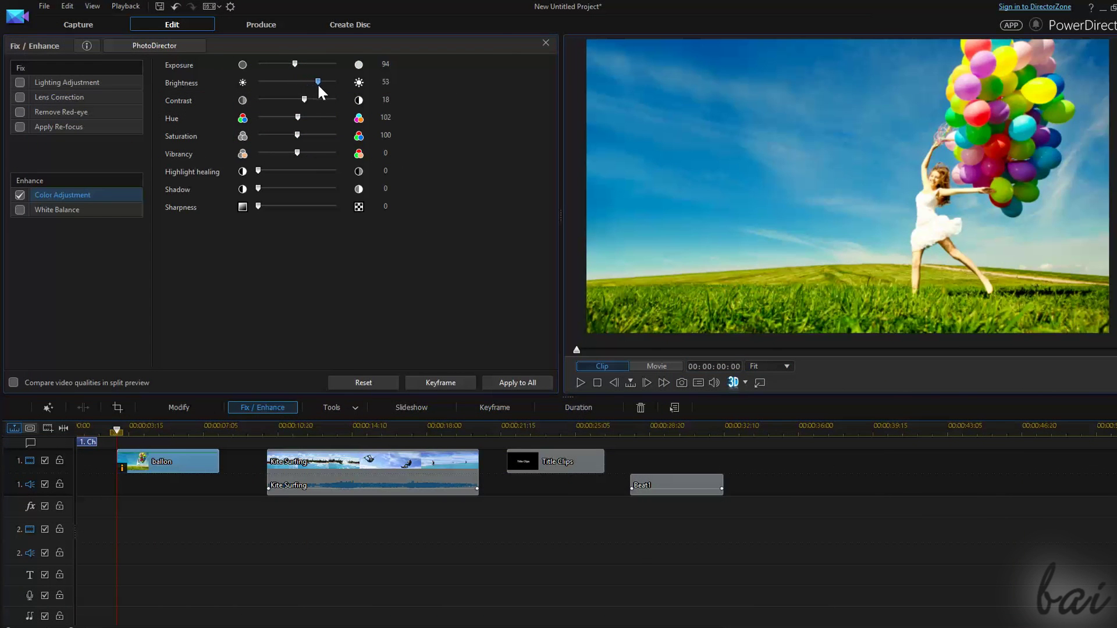
left_click_drag(318, 85, 278, 75)
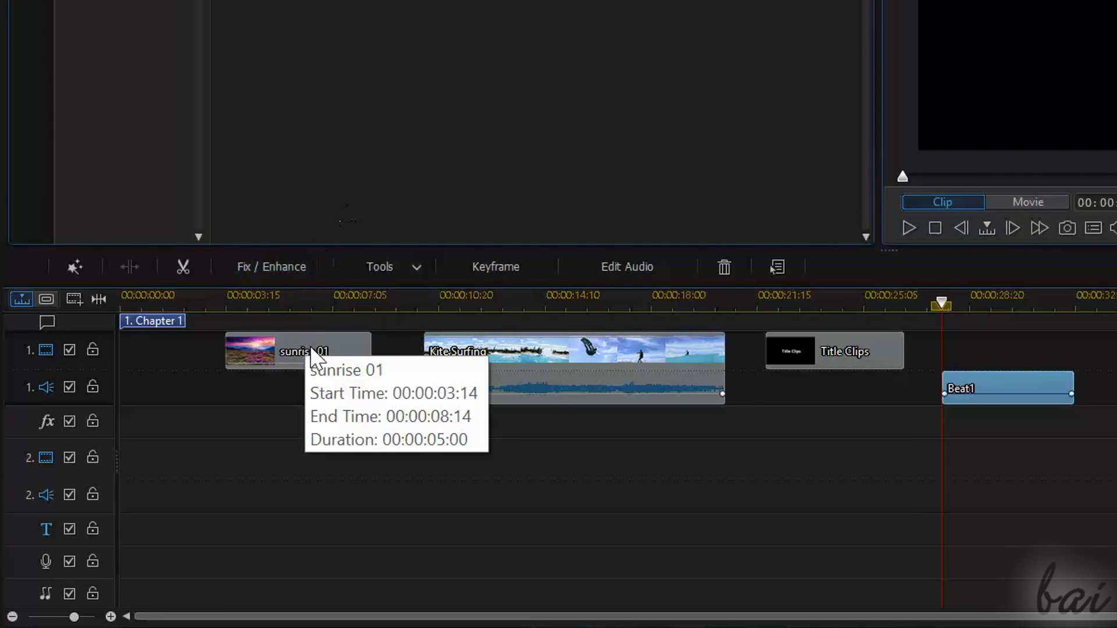
Check that sunrise 01 runs five seconds, then select the Kite Surfing clip.
left_click(311, 349)
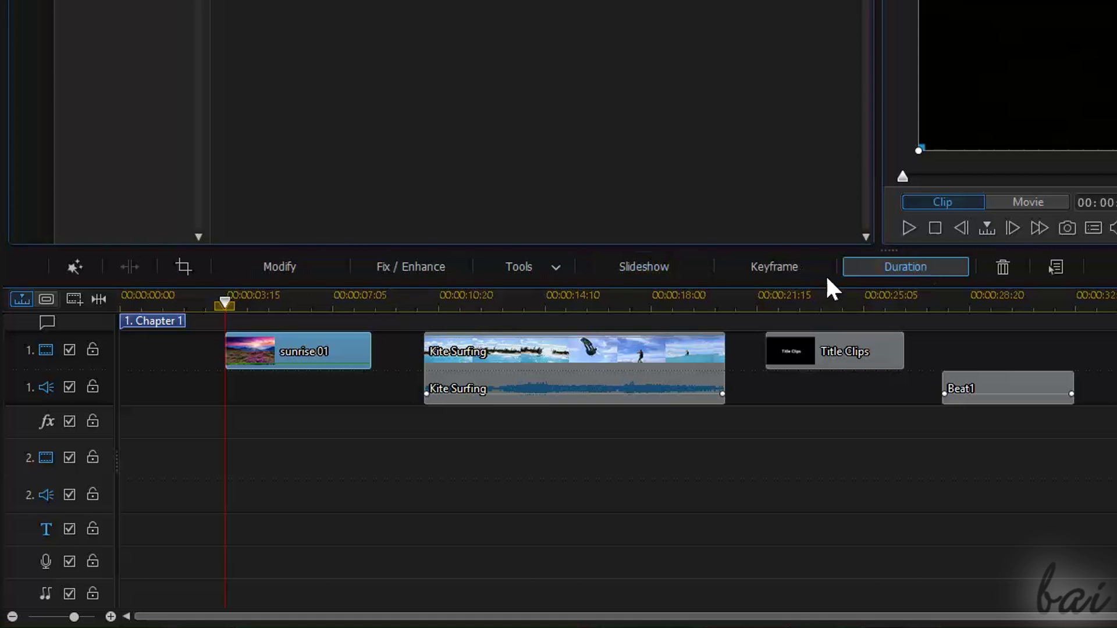
mouse_move(312, 355)
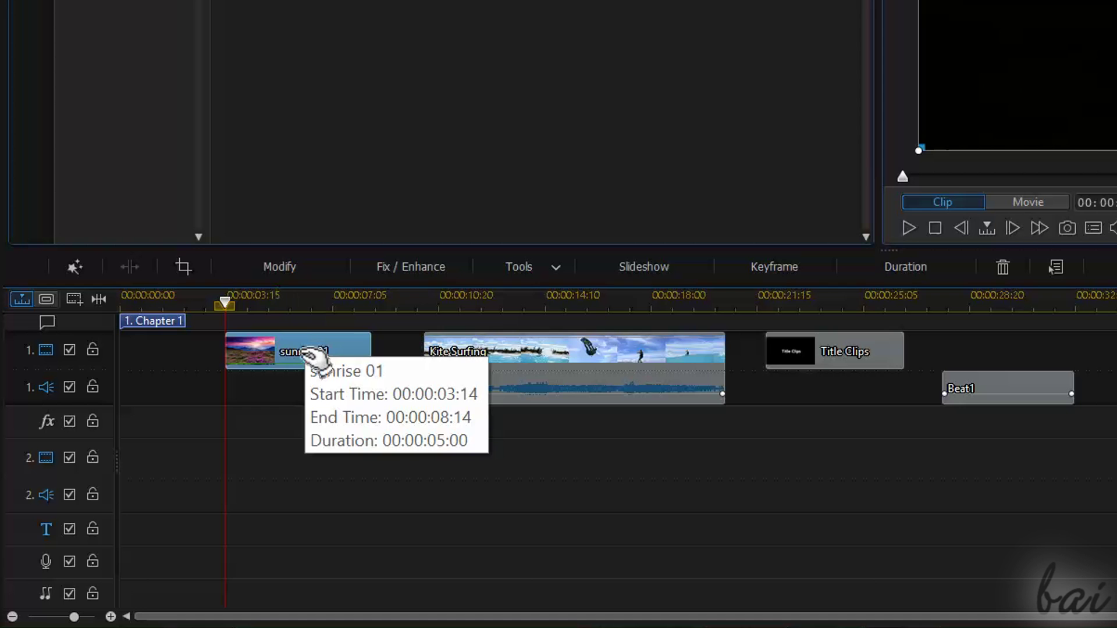
left_click(473, 351)
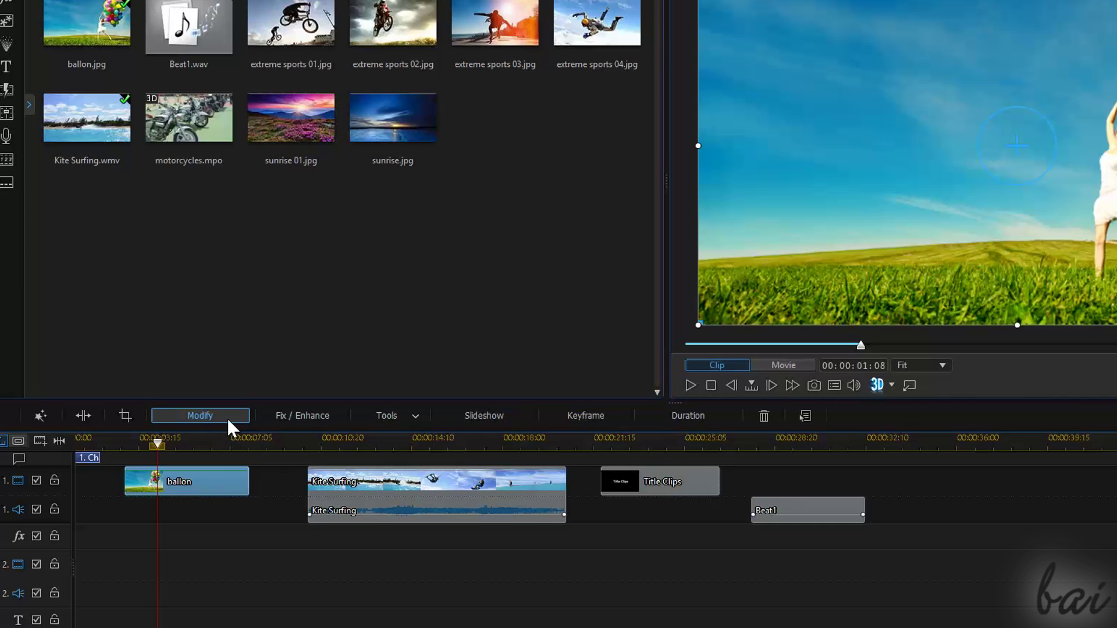
Preview the ballon and Title Clips designers, then open Kite Surfing in PiP Designer at 3s 23f.
left_click(227, 418)
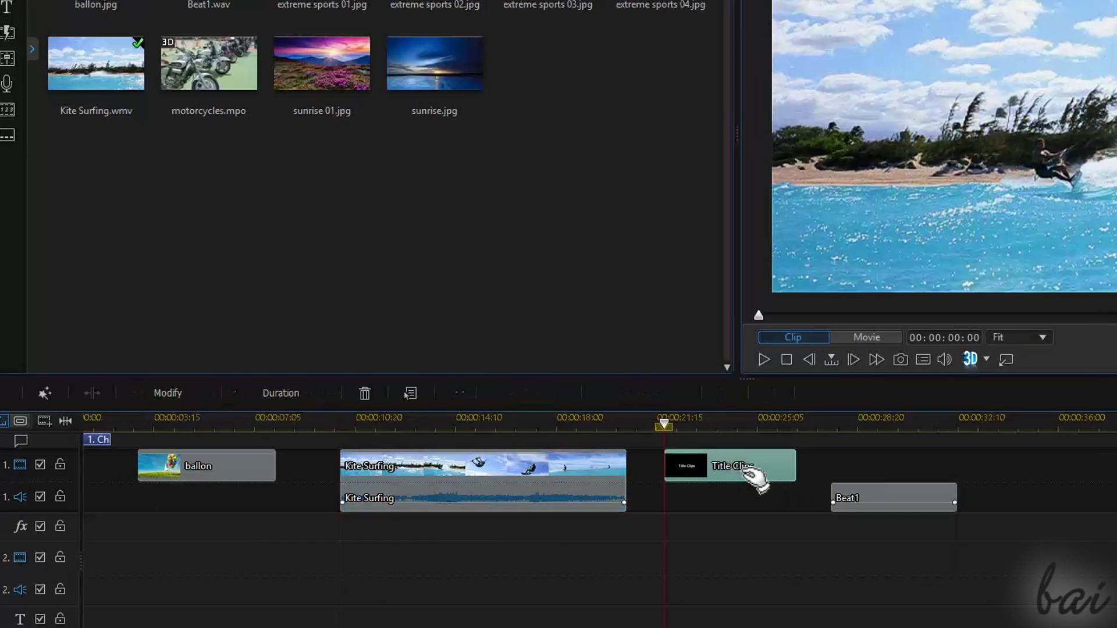
left_click(748, 473)
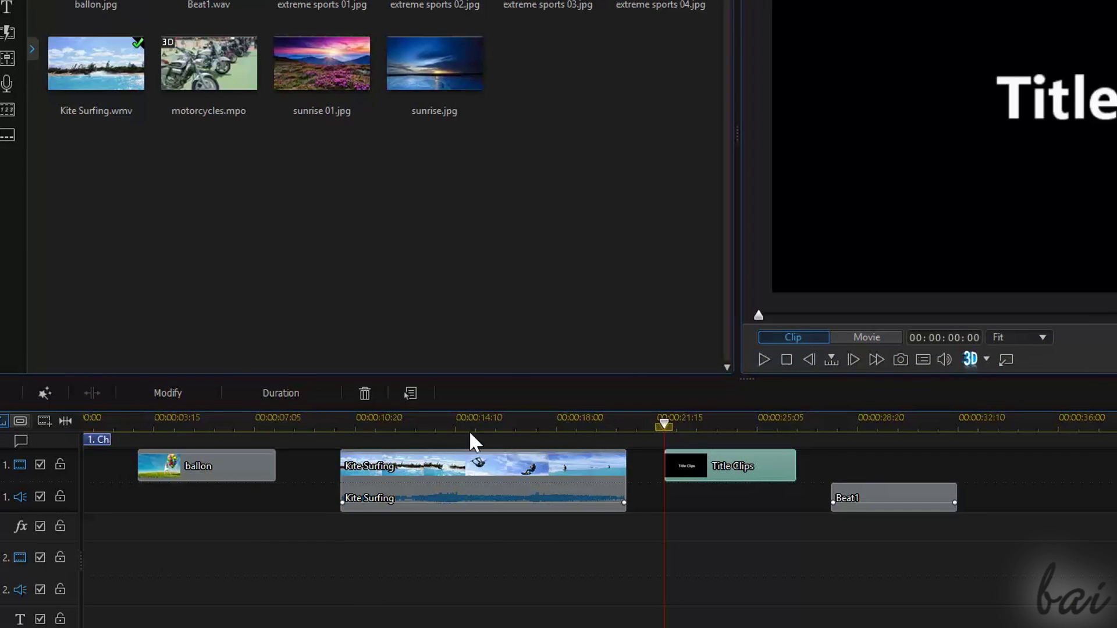
left_click(185, 396)
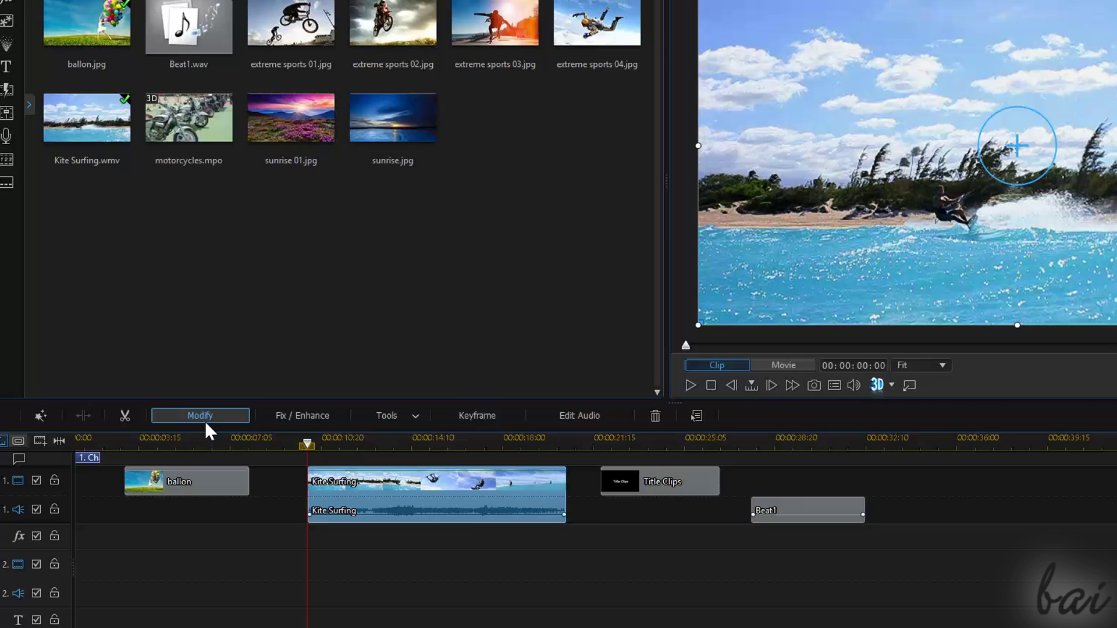
left_click(205, 417)
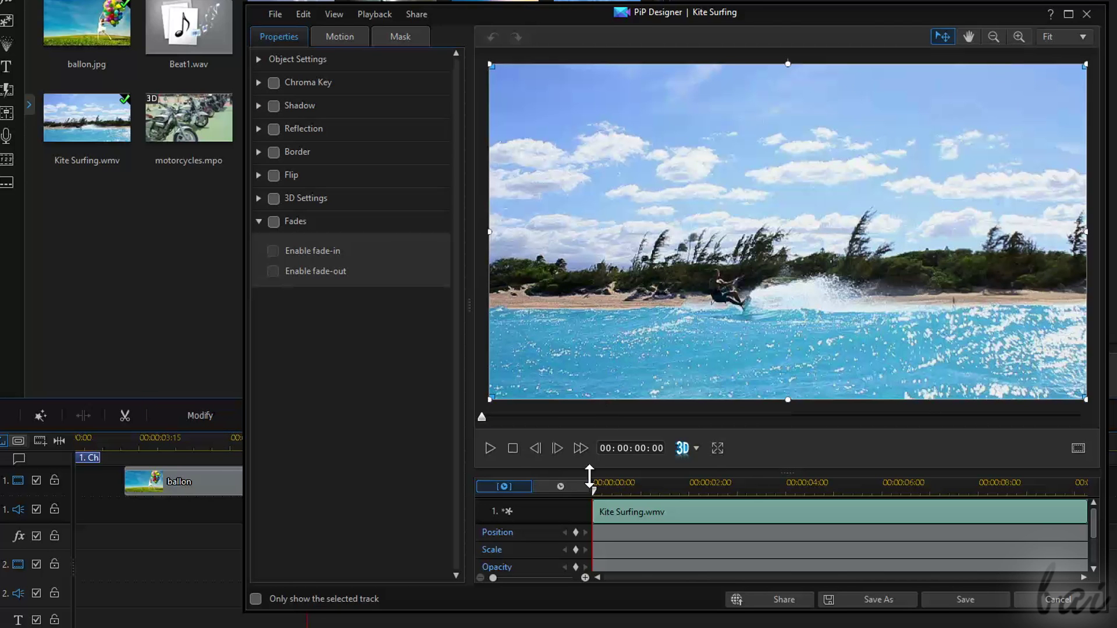
left_click_drag(597, 494, 955, 500)
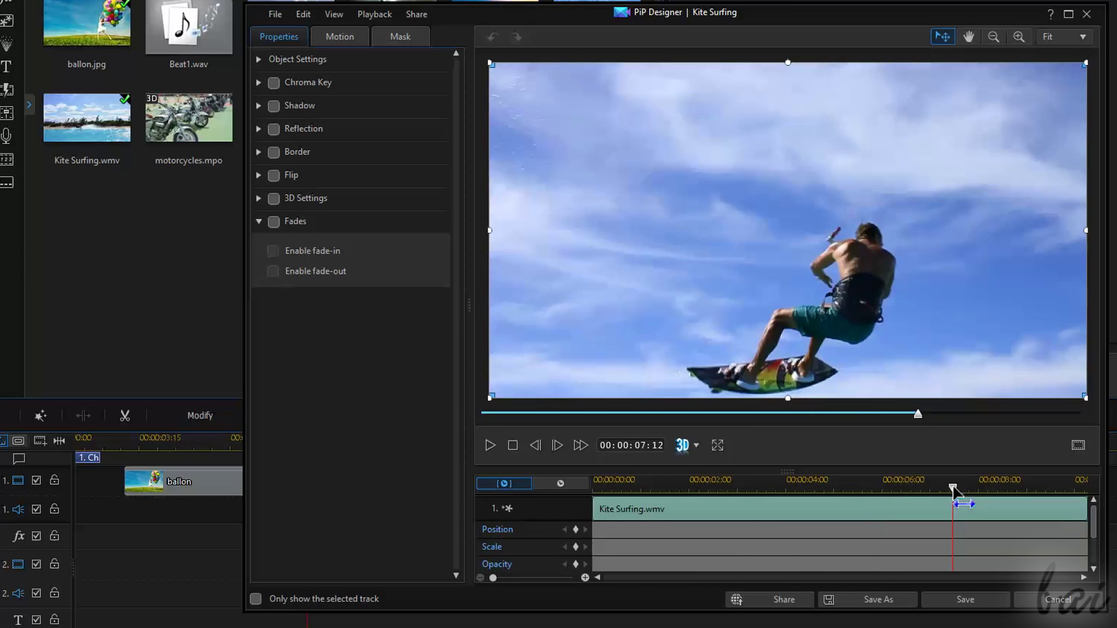
Set fisheye distortion to 8 and vignette to 0, then enable Audio Denoise on Beat1 and play it.
left_click_drag(253, 125, 241, 125)
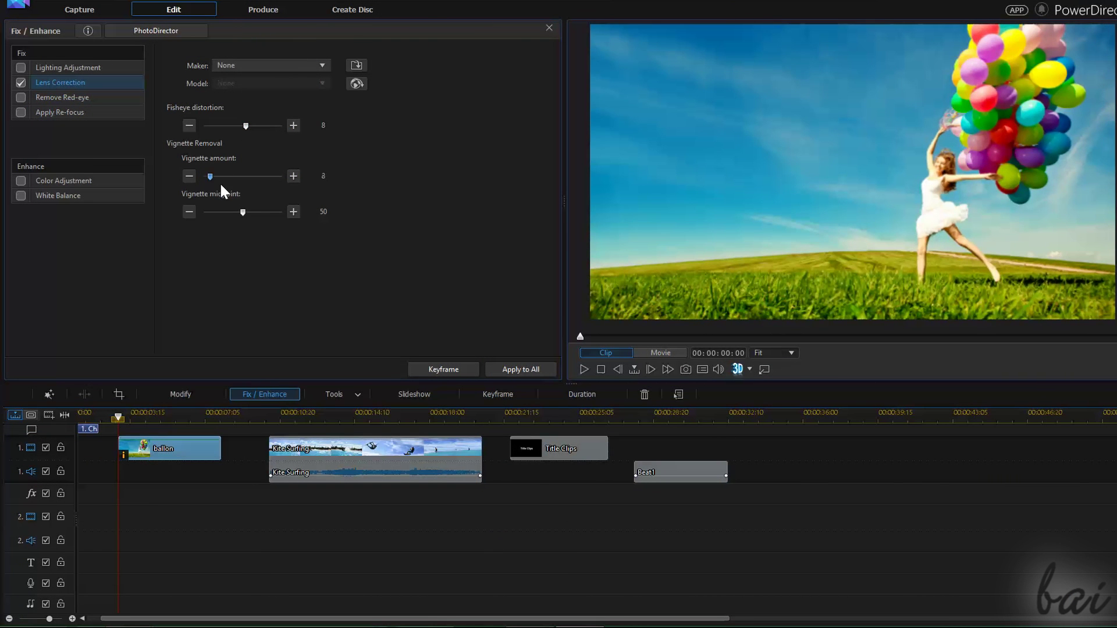
left_click_drag(210, 177, 245, 204)
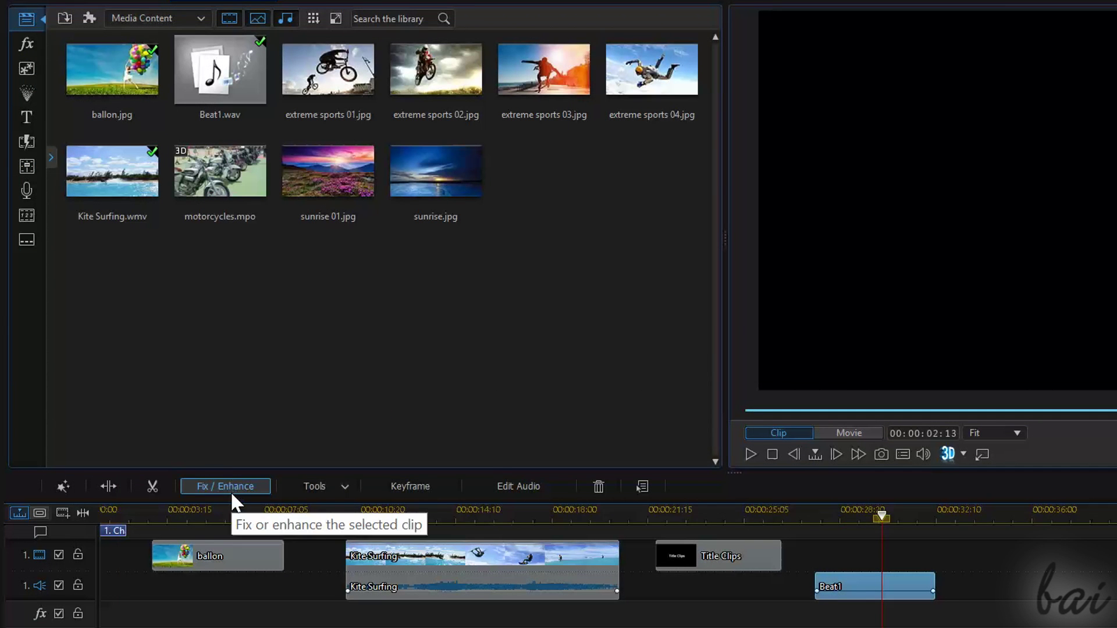
left_click(230, 491)
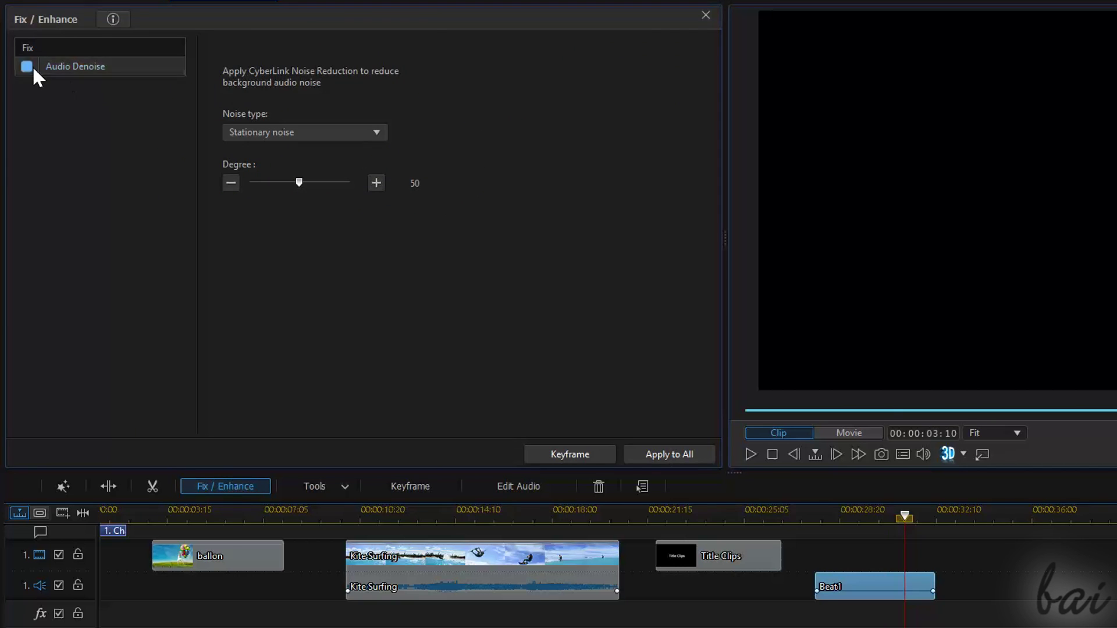
left_click(23, 65)
left_click(750, 454)
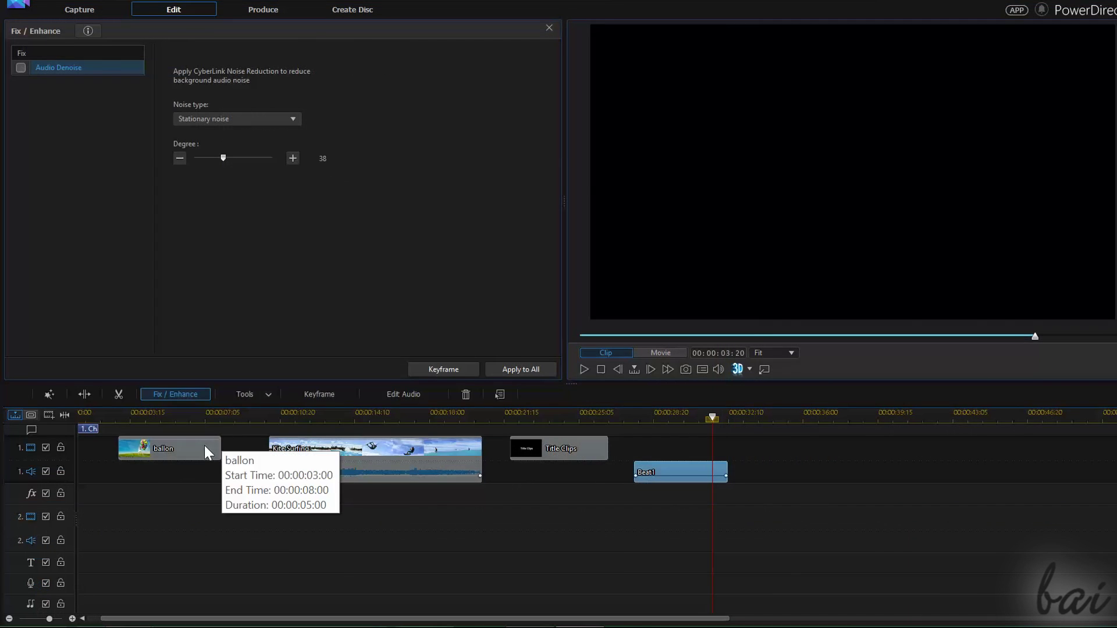
Enable Lighting Adjustment on the ballon photo and test Lens Correction fisheye before turning it off.
left_click(205, 445)
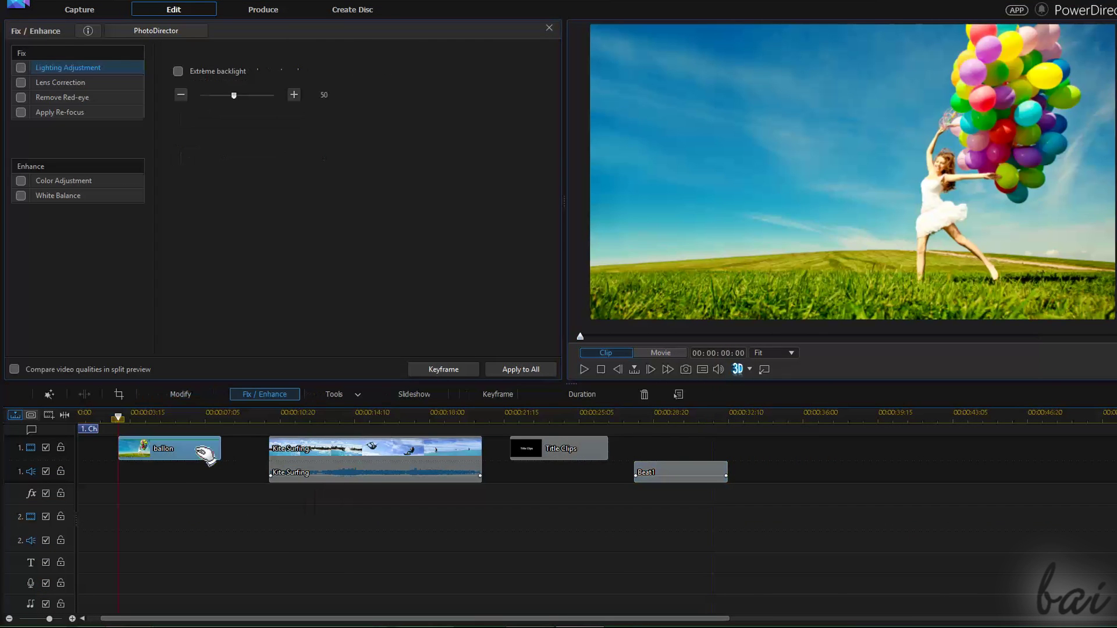
left_click(20, 67)
left_click(21, 83)
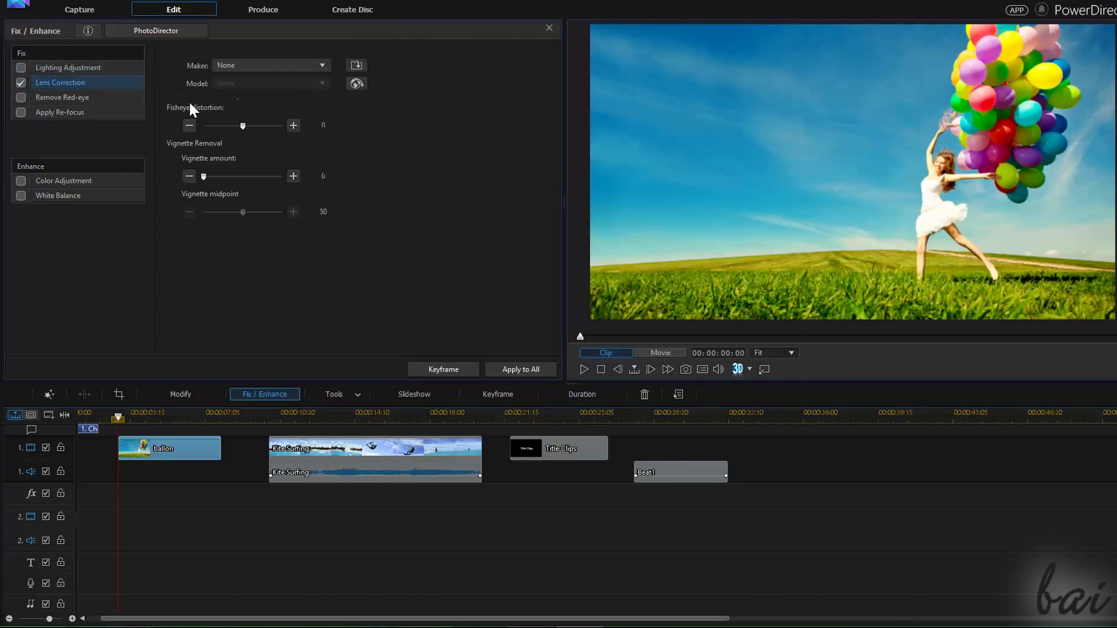
mouse_move(264, 126)
left_mouse_down()
mouse_move(213, 123)
mouse_move(260, 122)
left_mouse_up()
left_click(21, 83)
Settle Color Adjustment at exposure 23, brightness 39, contrast 18, and compare in split preview.
left_click(50, 184)
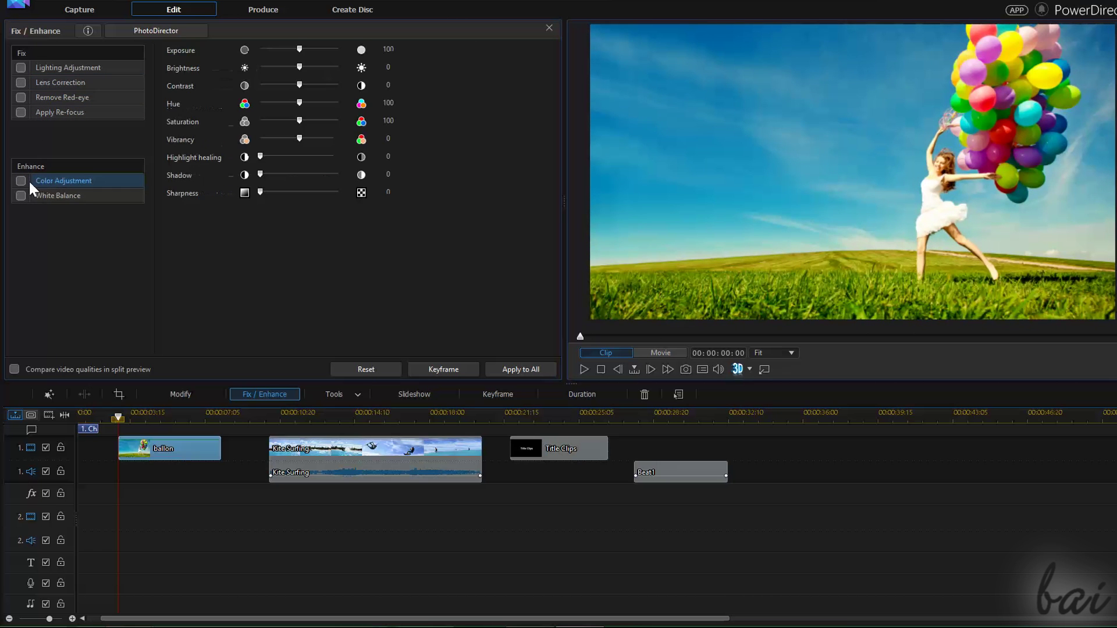
mouse_move(299, 57)
left_mouse_down()
mouse_move(318, 45)
mouse_move(296, 68)
mouse_move(330, 66)
mouse_move(299, 67)
left_mouse_up()
left_click_drag(299, 85, 303, 85)
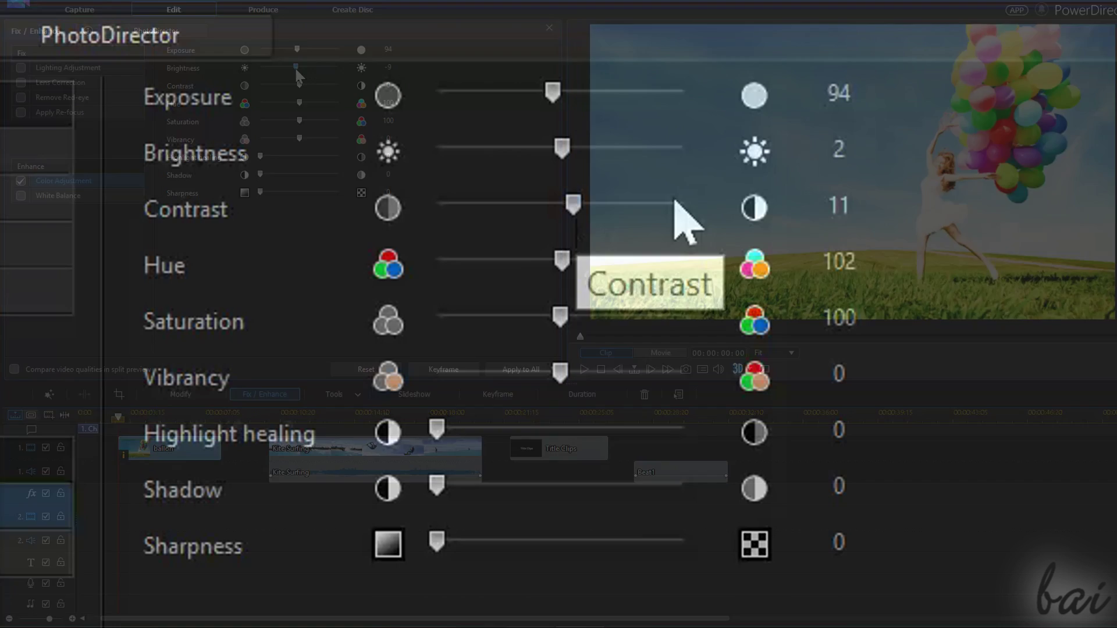
left_click(392, 87)
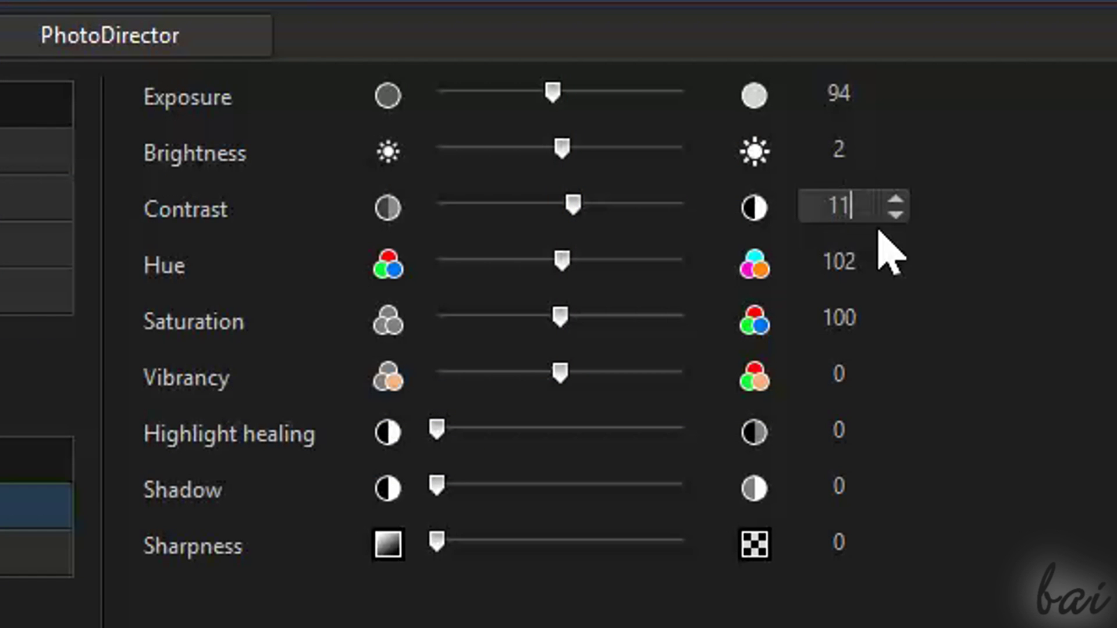
key("BackSpace")
key("BackSpace")
type("30")
key("Return")
left_click(906, 219)
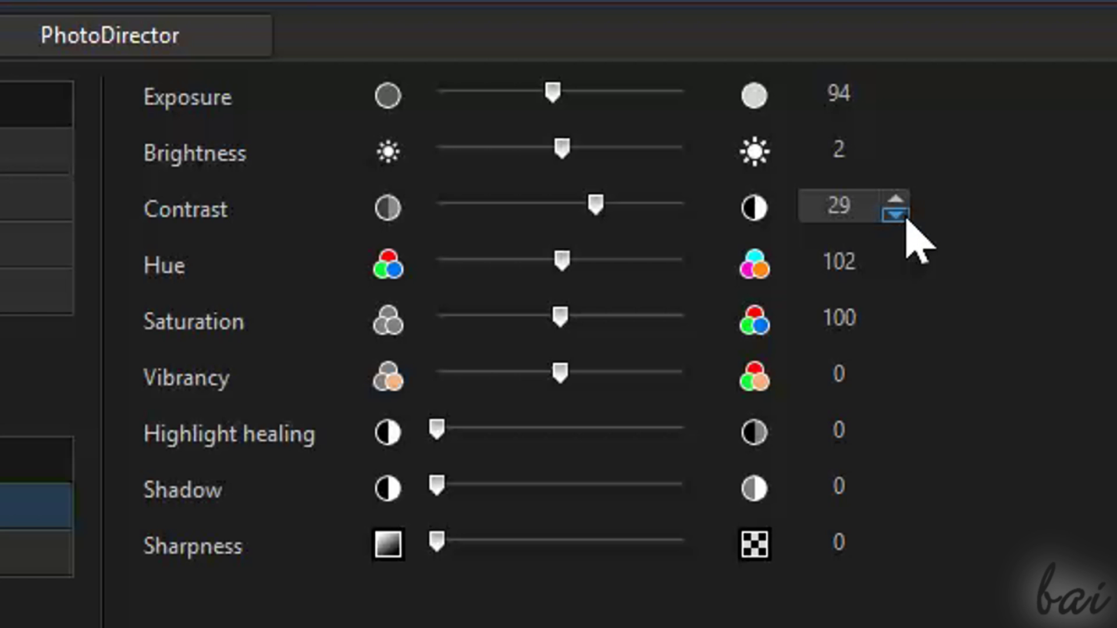
left_click(906, 219)
left_click(906, 219)
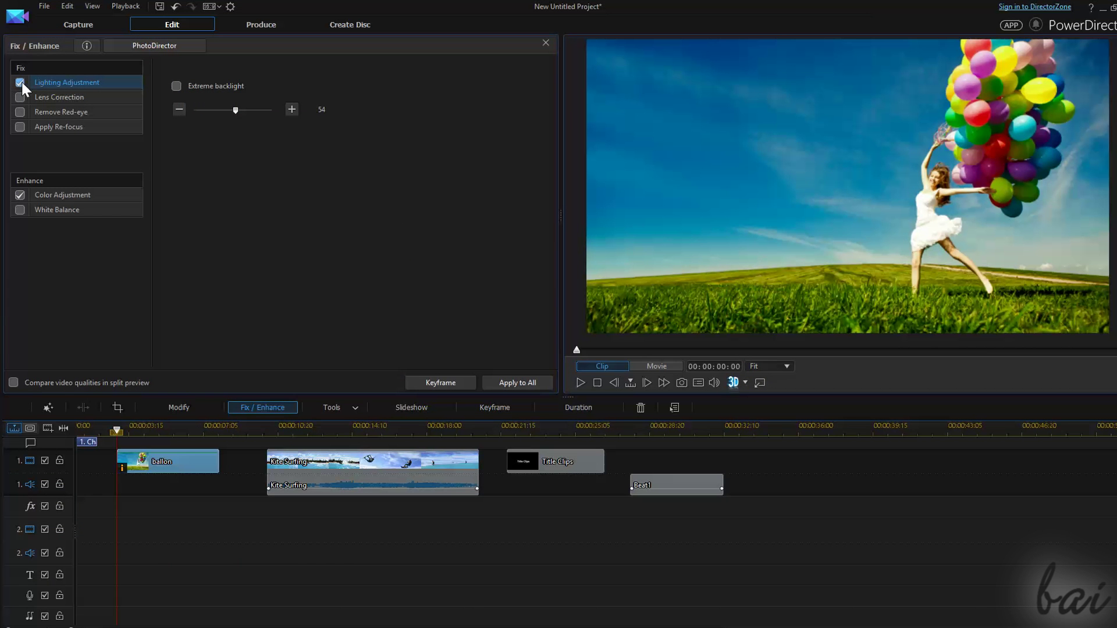
left_click(20, 195)
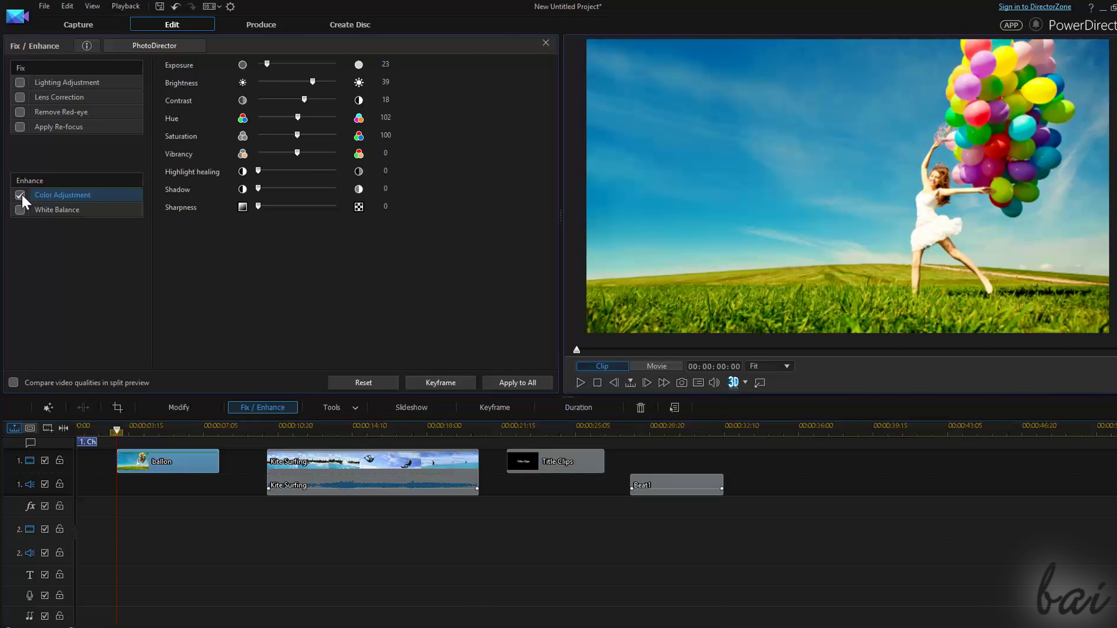
left_click(21, 193)
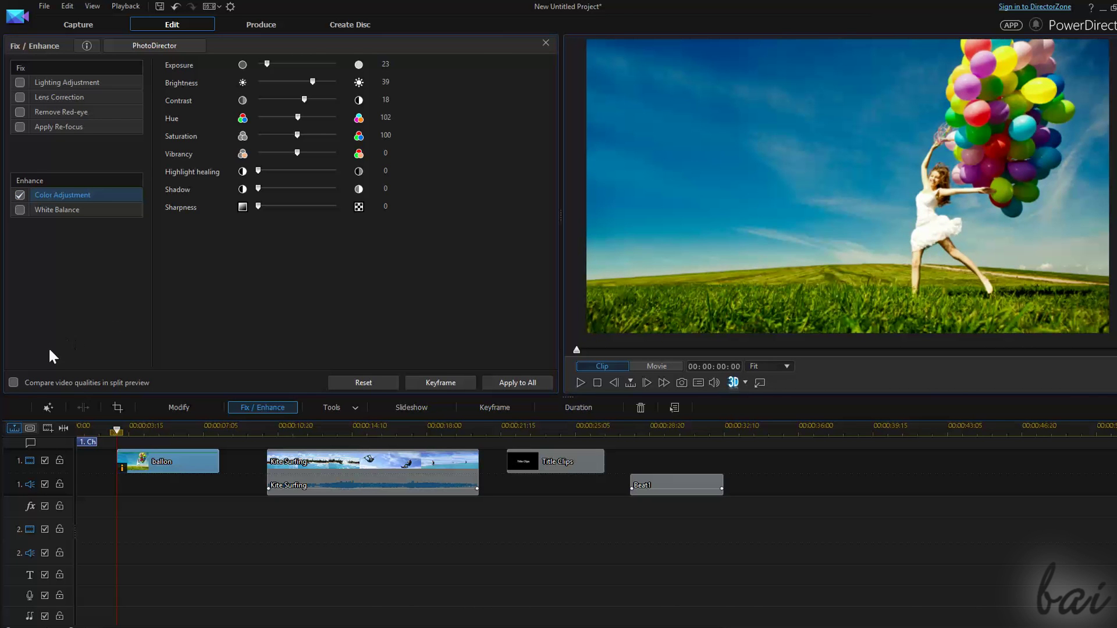
left_click(13, 382)
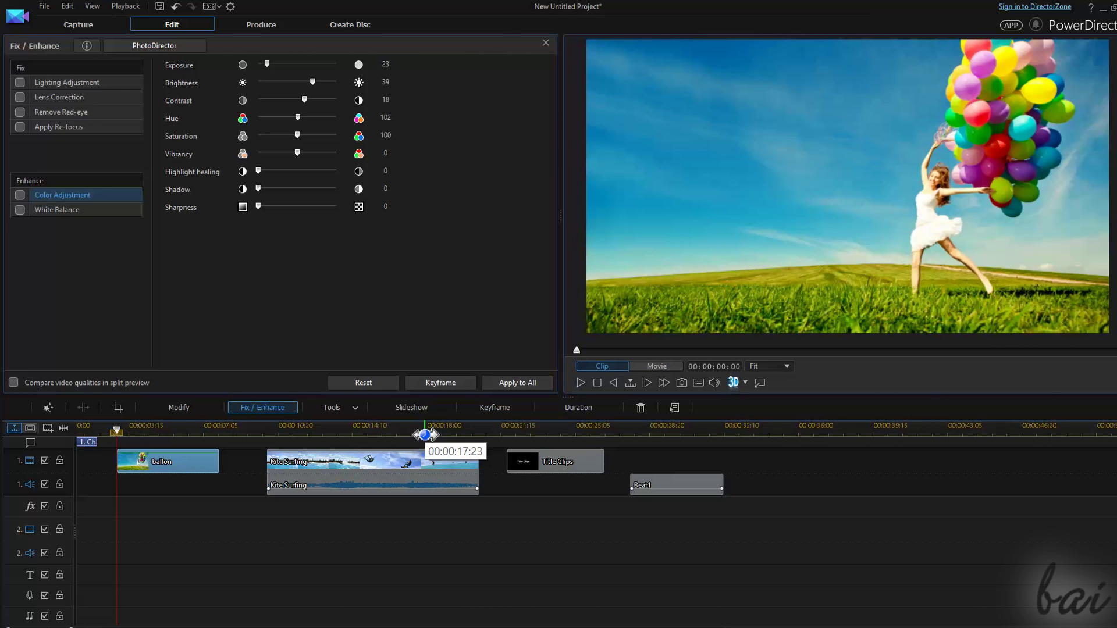
On Kite Surfing, switch from Video Denoise to Video Enhancement and adjust its strength.
left_click(392, 472)
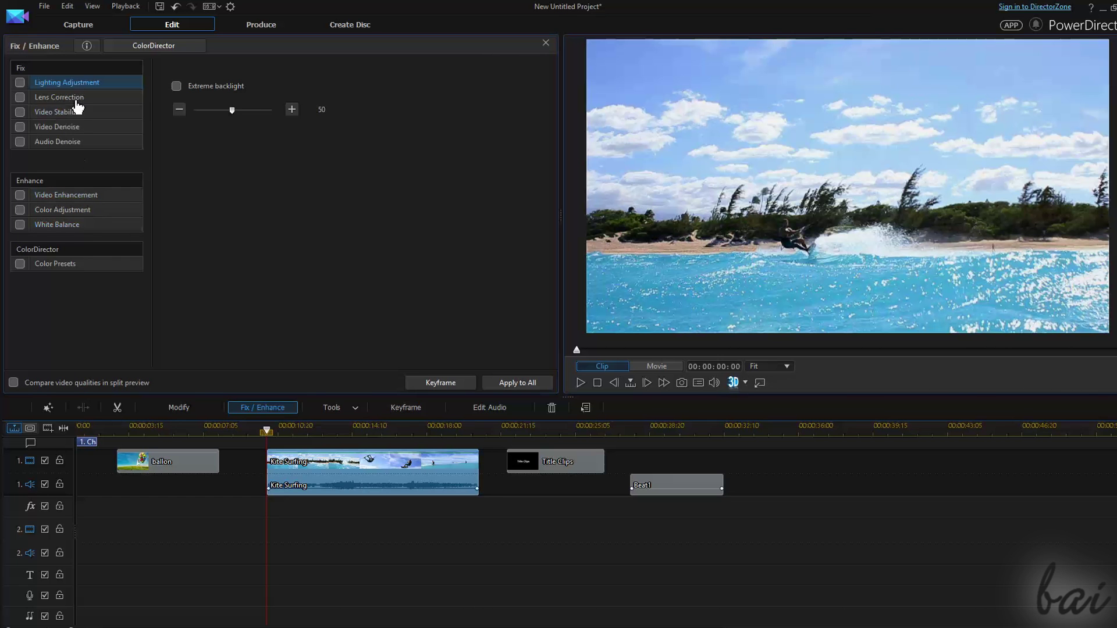
left_click(51, 127)
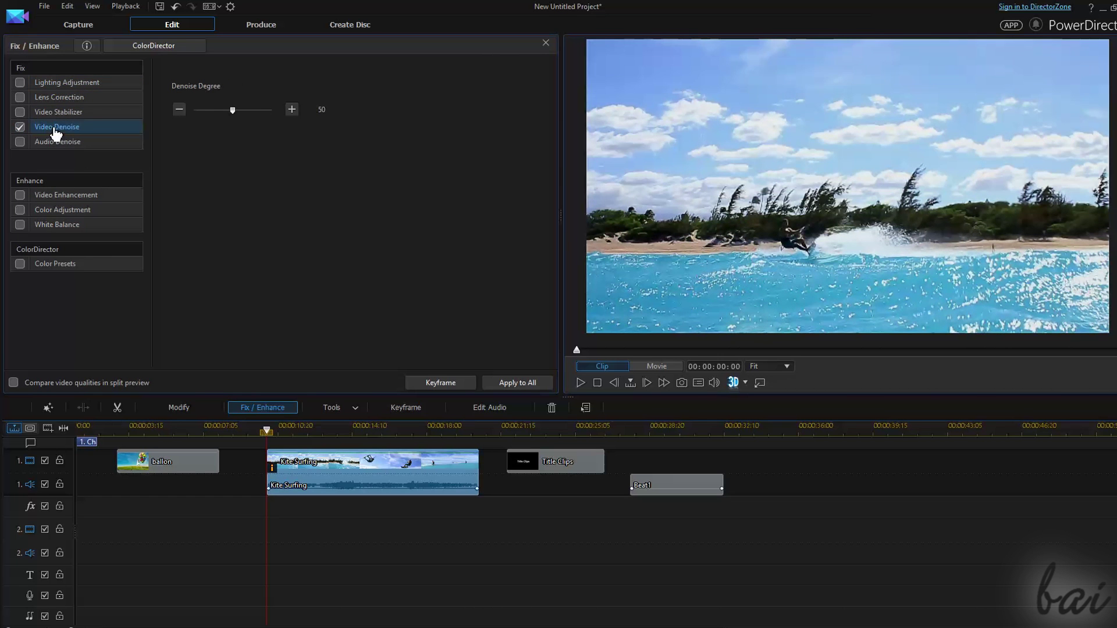
left_click(21, 195)
left_click(266, 146)
left_click(262, 408)
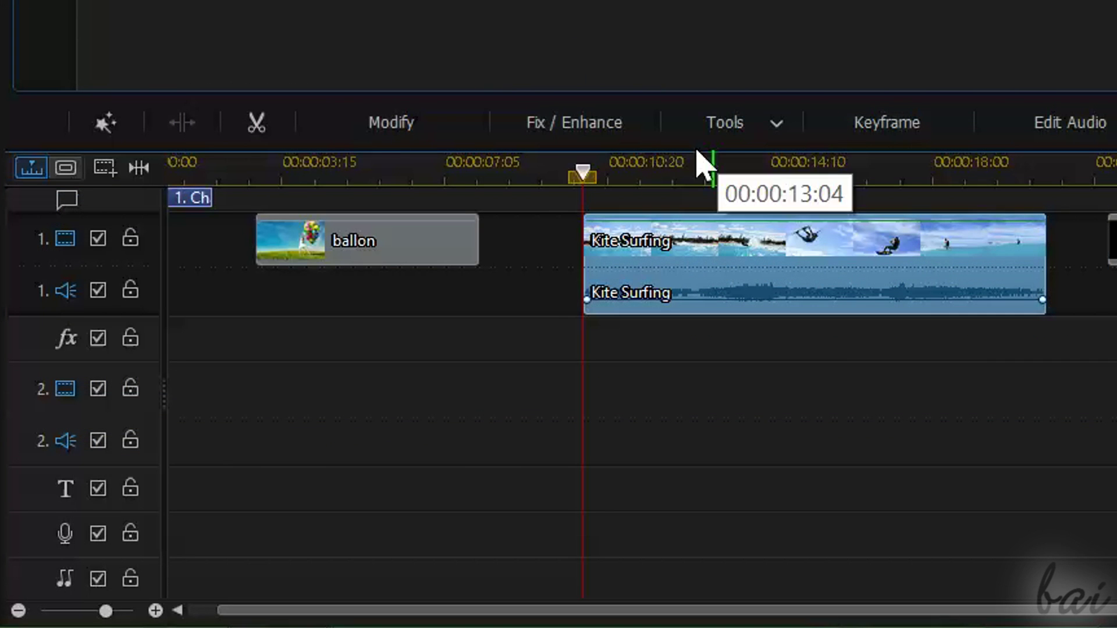
Enable Video in Reverse for Kite Surfing in Power Tools and play the preview.
left_click(747, 135)
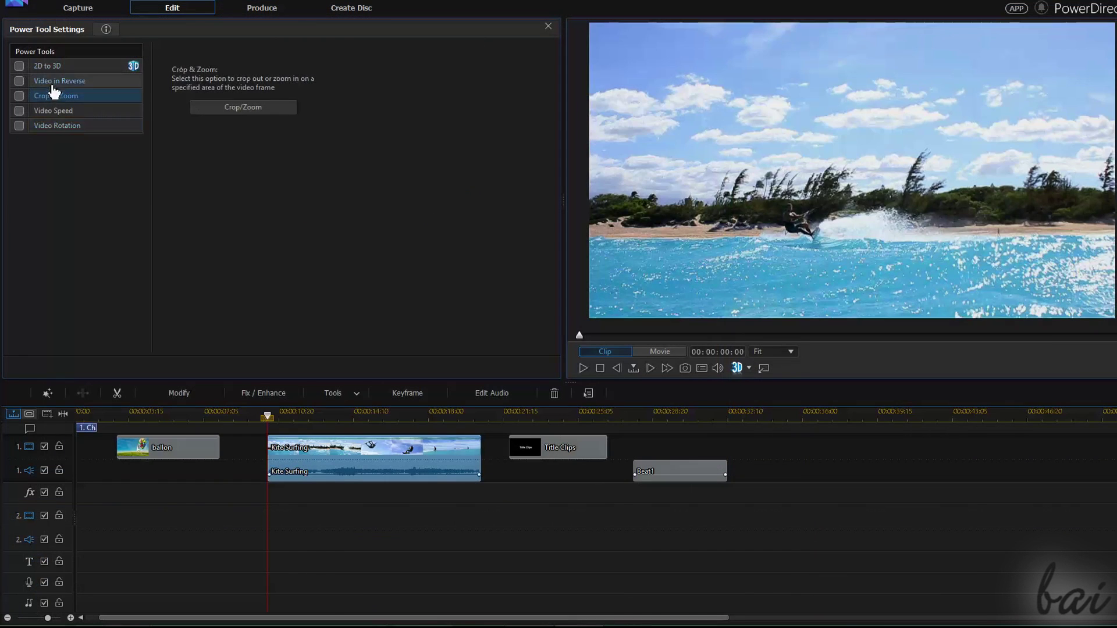
left_click(19, 81)
left_click(584, 368)
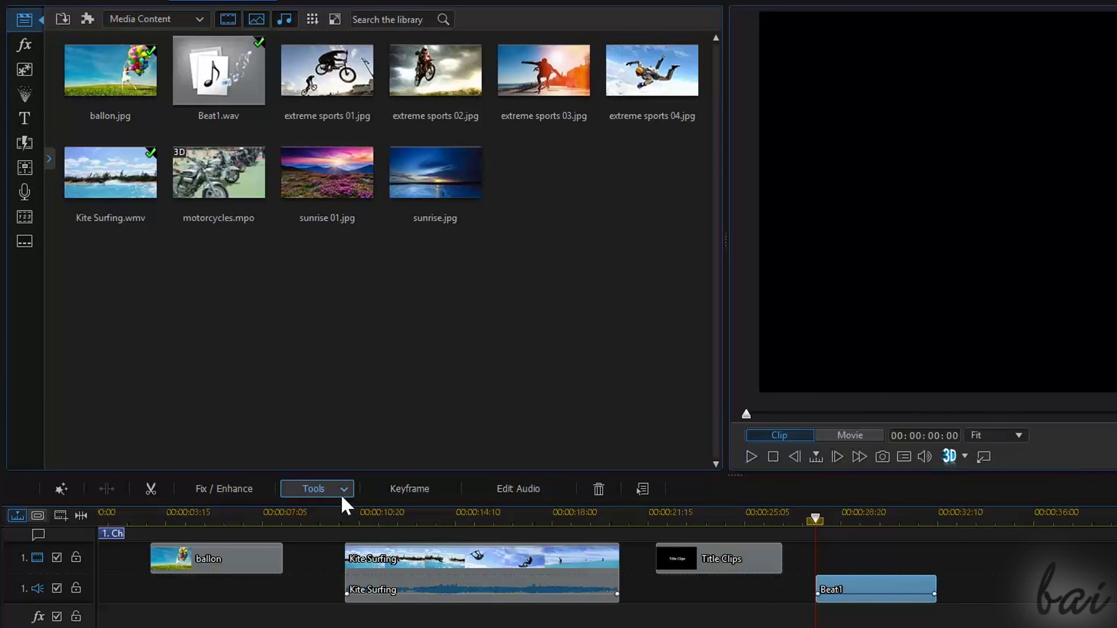
Turn on Audio in Reverse in Beat1's Power Tools and preview it.
left_click(340, 489)
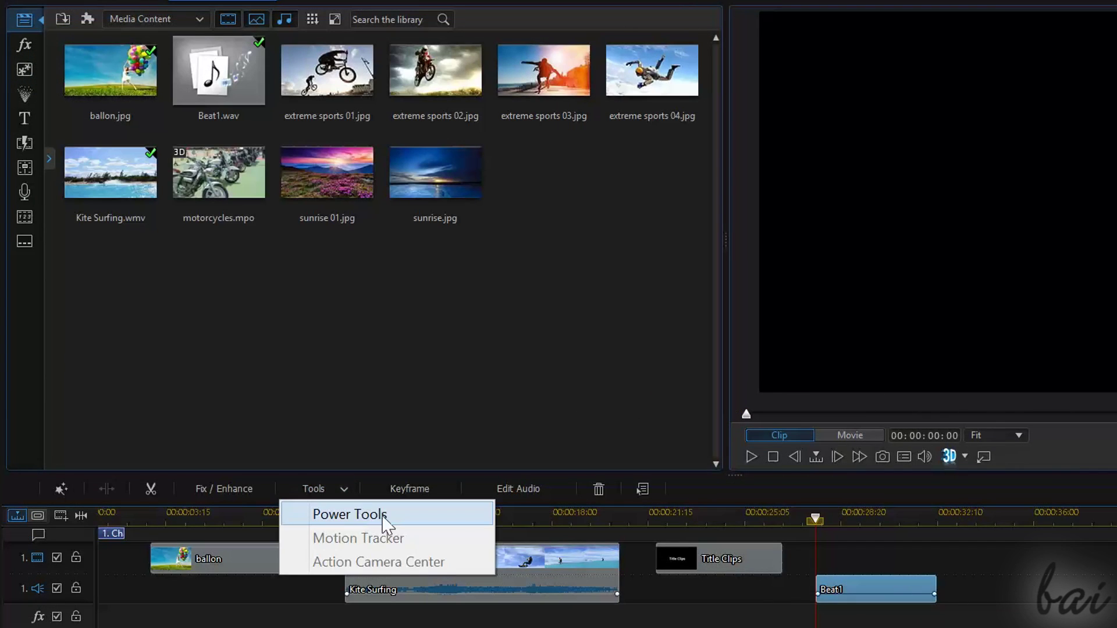
left_click(377, 515)
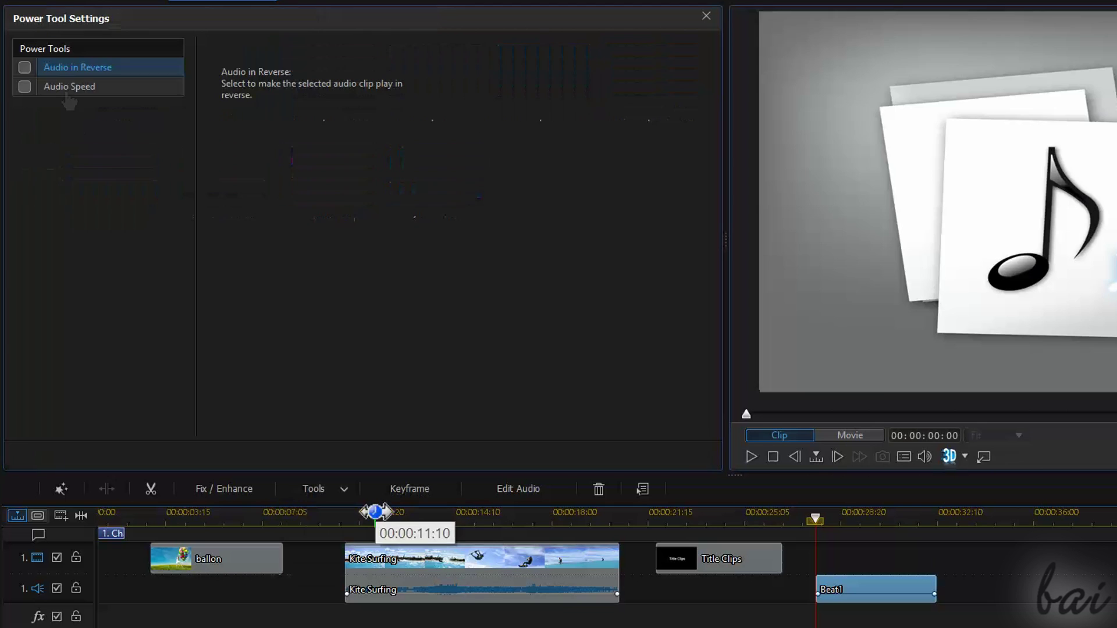
left_click(25, 68)
left_click(752, 456)
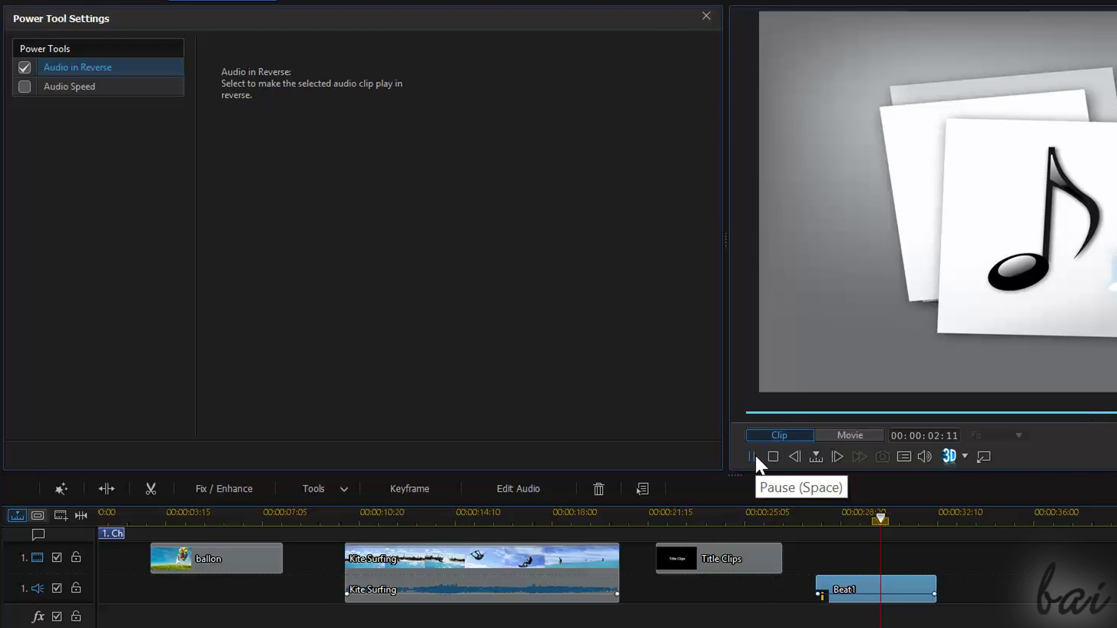
Switch to Audio Speed at 1.70x so Beat1 lasts 00:00:02:17, and preview.
left_click(33, 86)
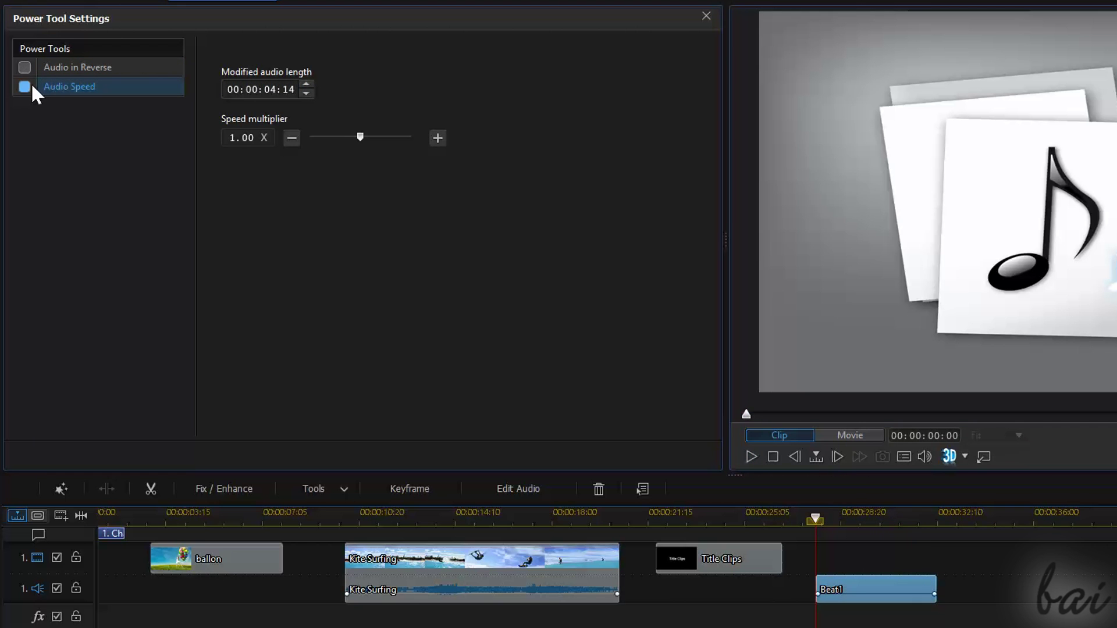
left_click(396, 137)
left_click(747, 455)
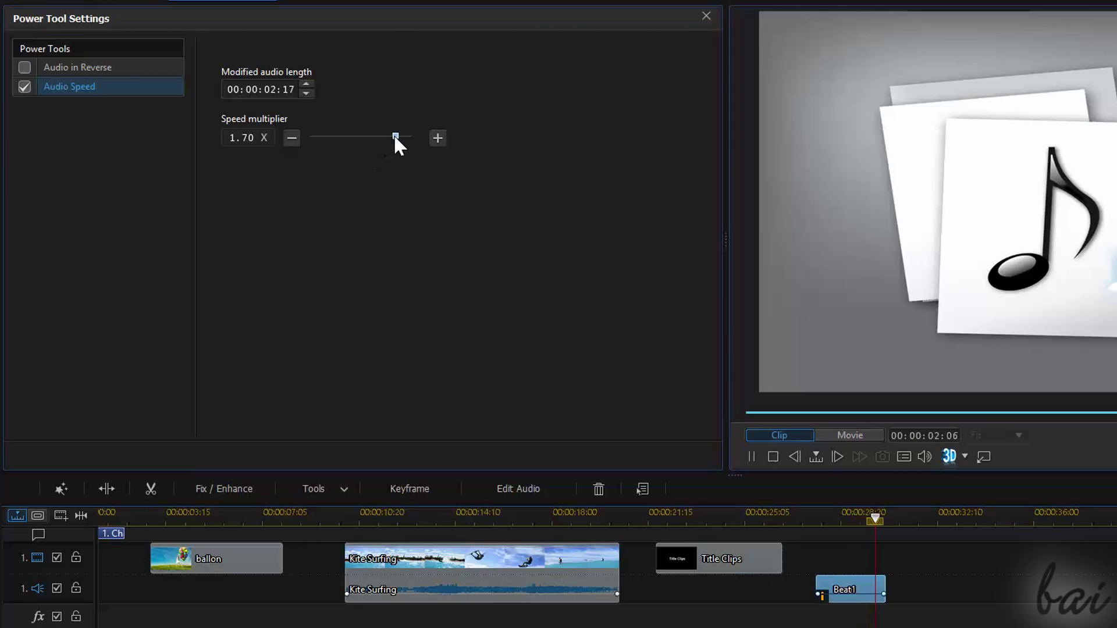
Reset Beat1 speed to 1.00 and rotate the ballon photo clockwise with Photo Rotation.
left_click_drag(394, 135, 359, 137)
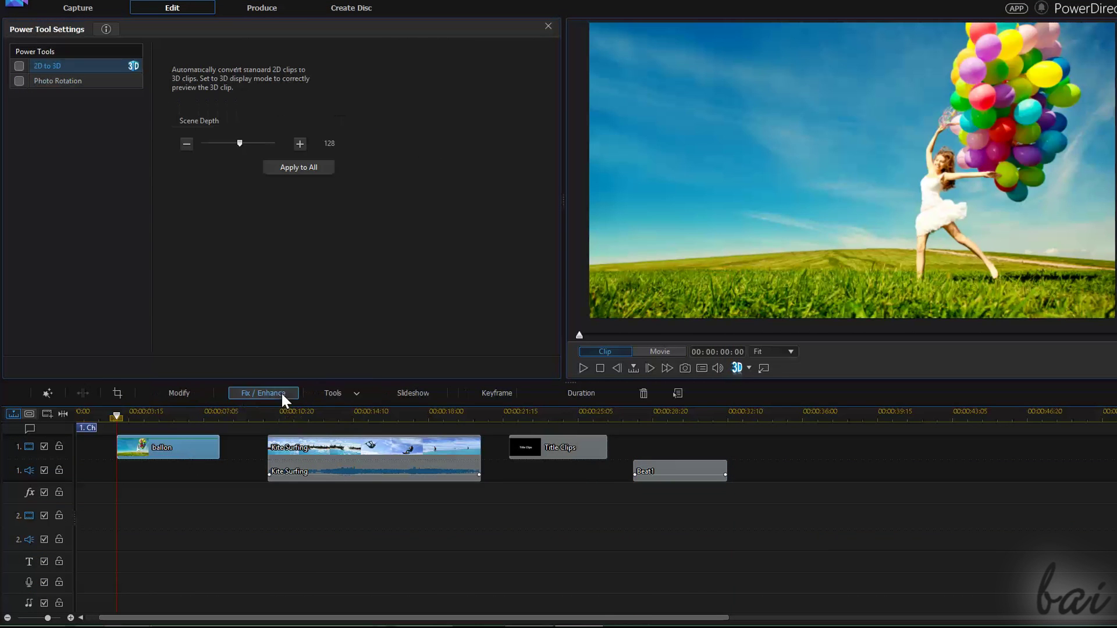
left_click(333, 392)
left_click(349, 406)
left_click(27, 81)
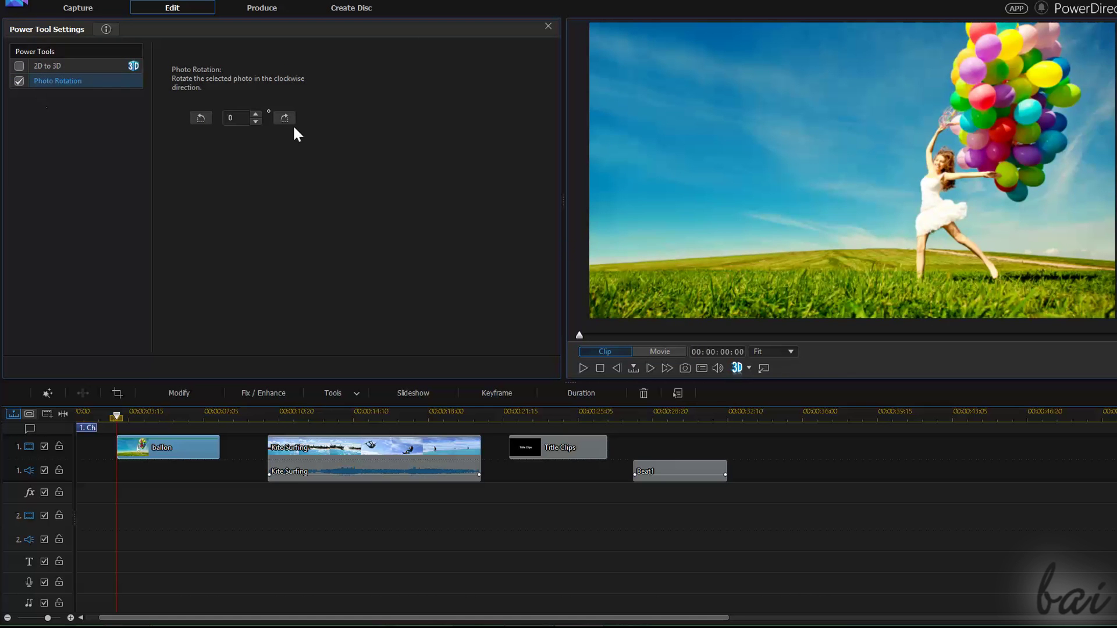
left_click(256, 114)
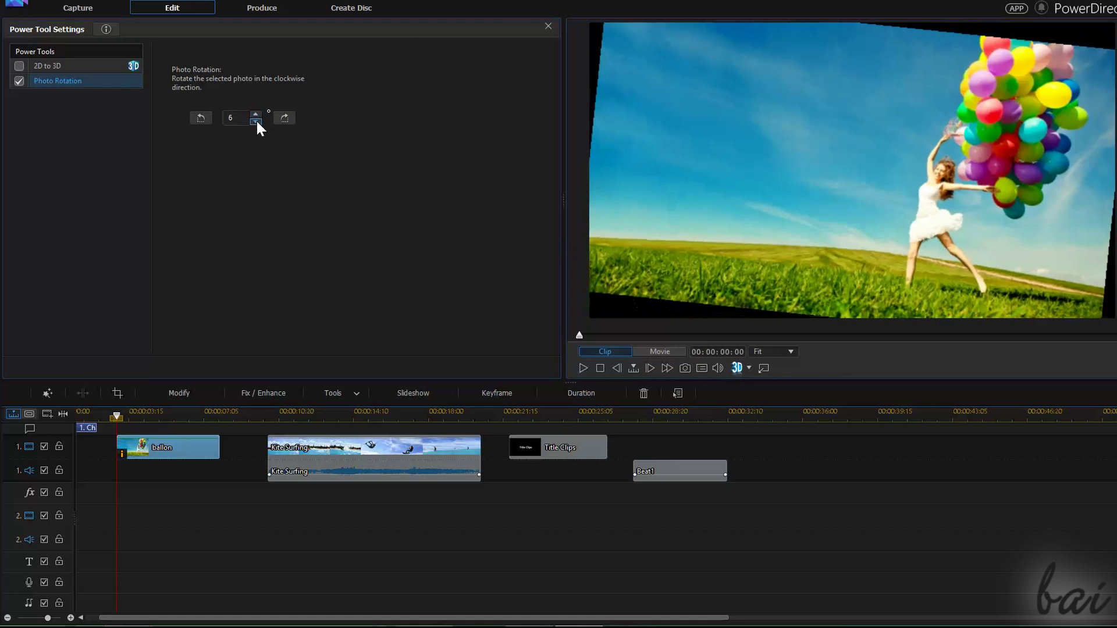
Open Kite Surfing's Power Tools, look at Video Speed, then enable Crop & Zoom.
left_click(354, 438)
left_click(356, 394)
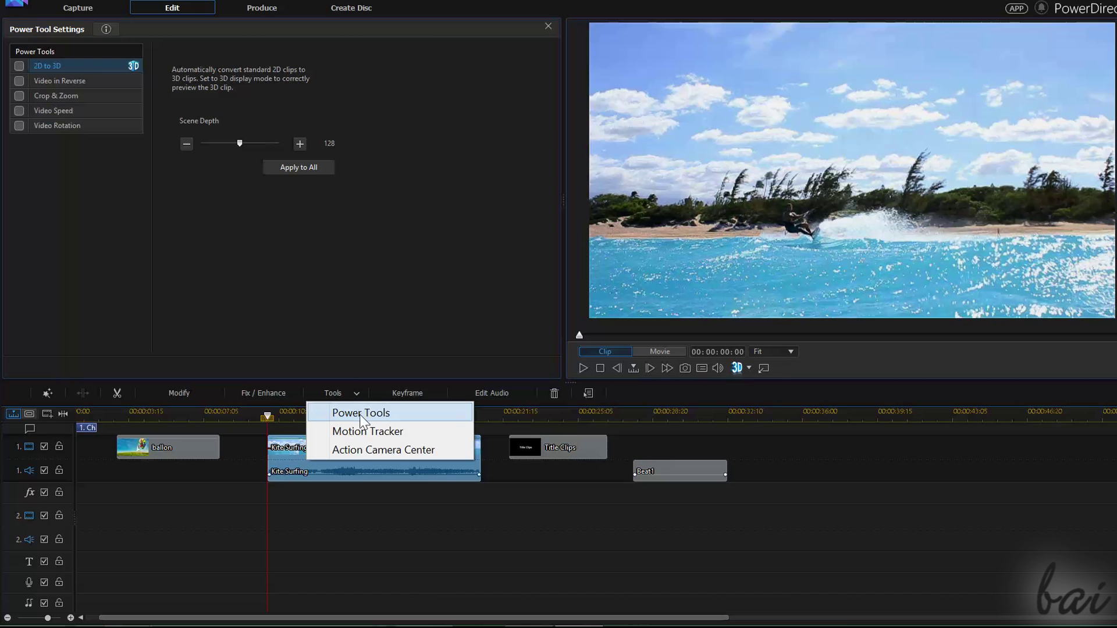
left_click(361, 415)
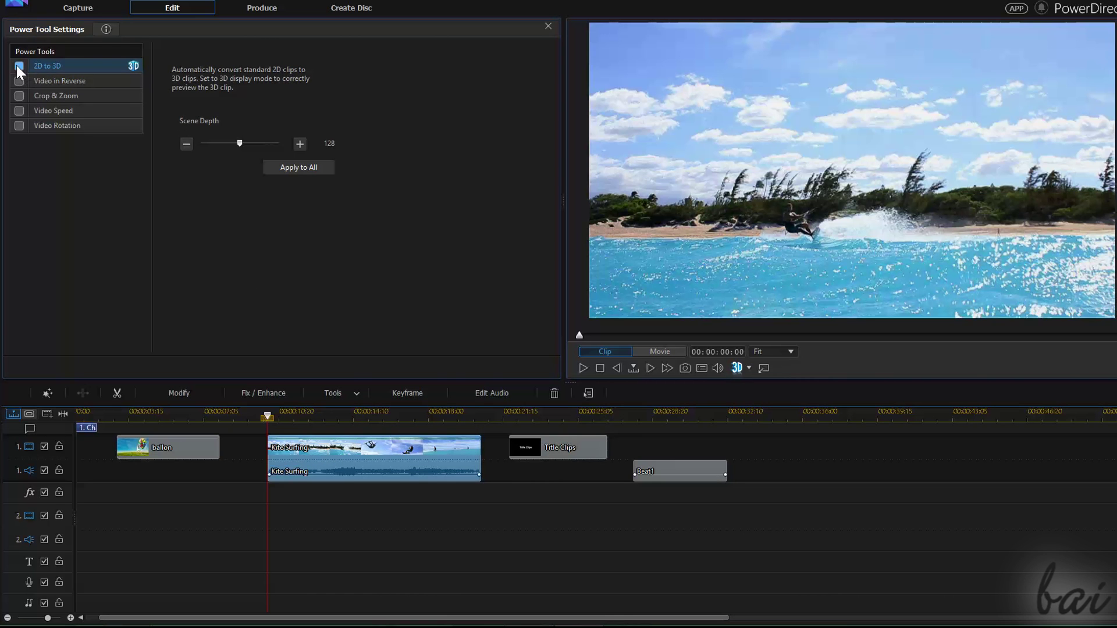
left_click(56, 112)
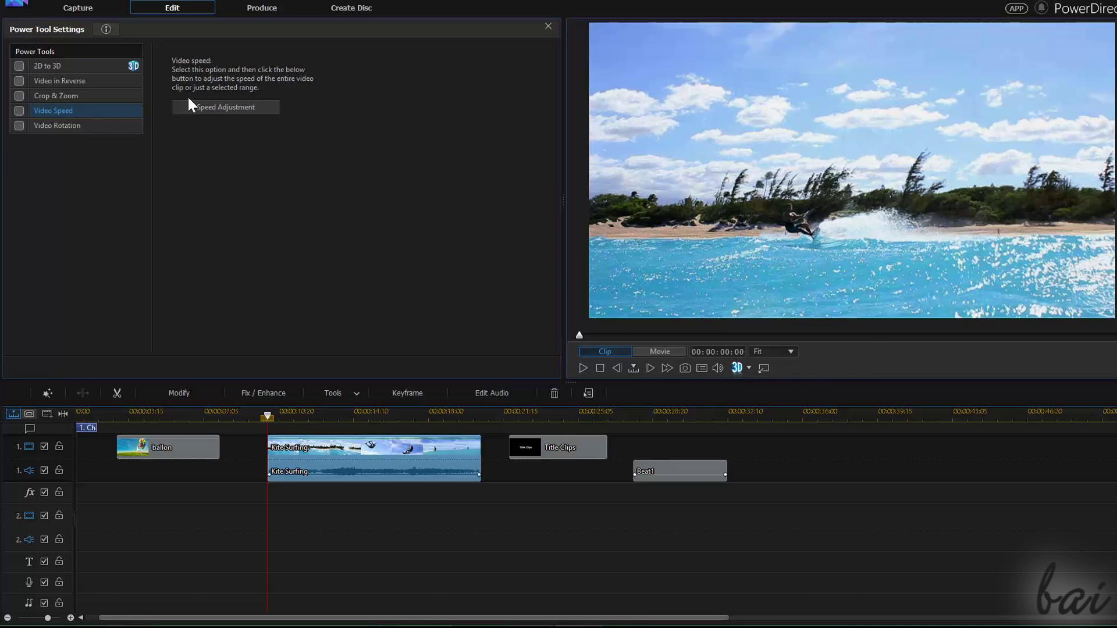
left_click(237, 106)
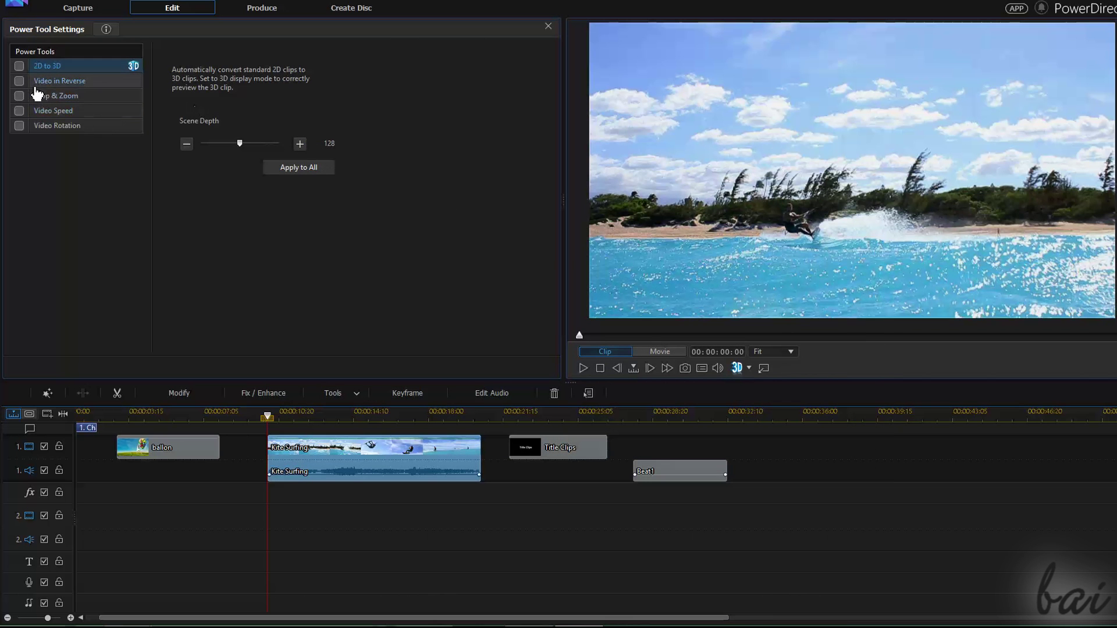
left_click(26, 94)
left_click(21, 94)
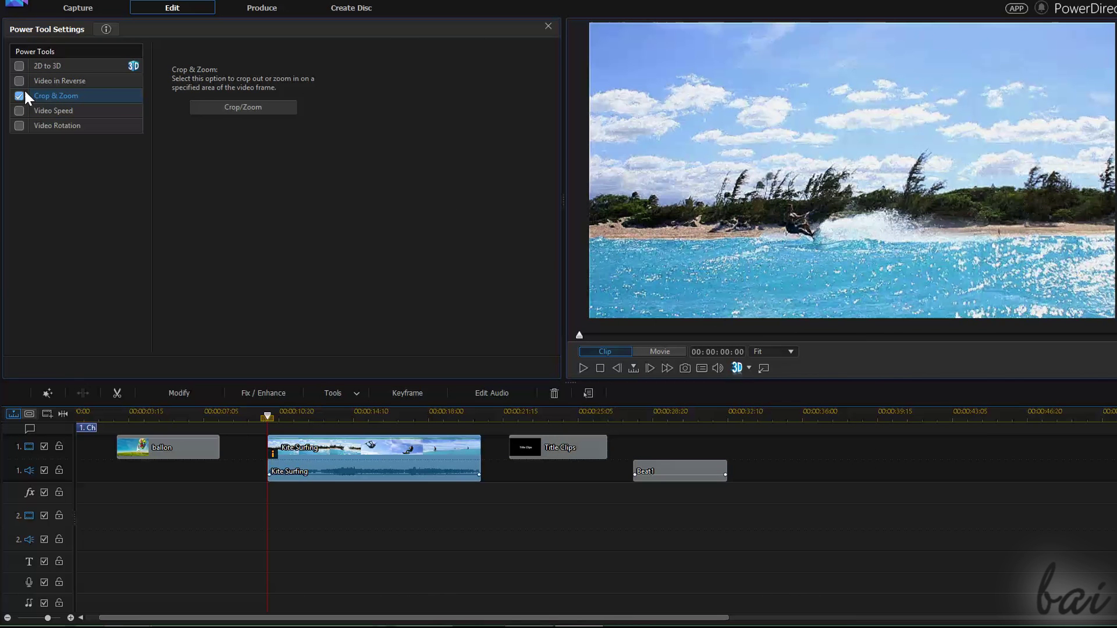
In Crop/Zoom, resize the Kite Surfing crop box, tilt it 8°, and drag it up-right.
left_click(268, 110)
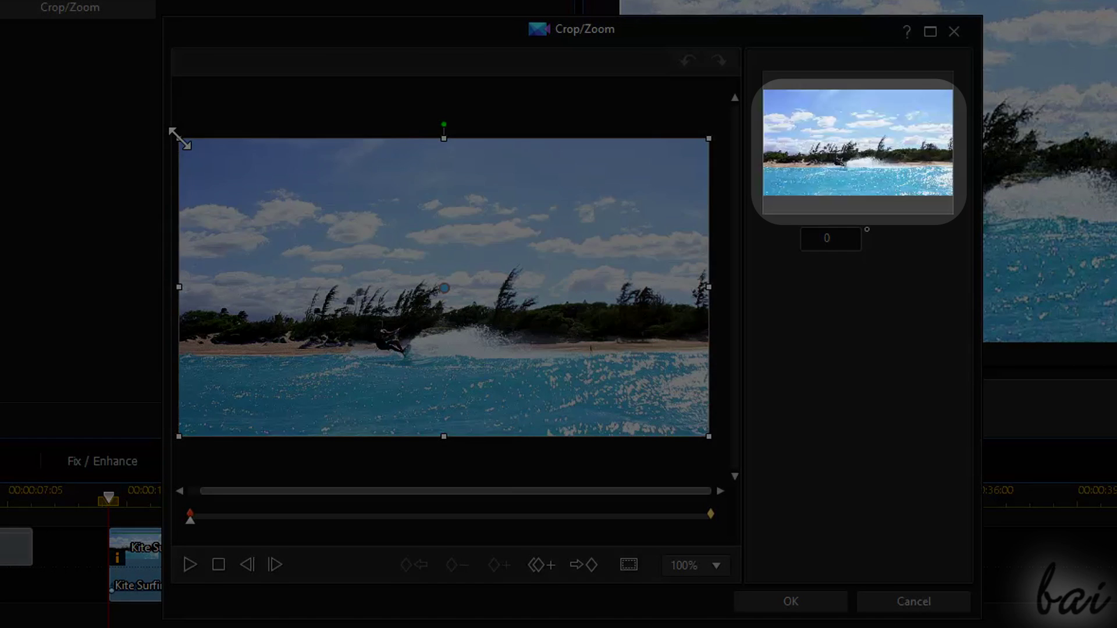
left_click_drag(179, 138, 146, 104)
mouse_move(188, 136)
left_mouse_down()
mouse_move(164, 71)
mouse_move(349, 214)
mouse_move(408, 279)
mouse_move(424, 273)
mouse_move(305, 187)
mouse_move(172, 135)
mouse_move(181, 139)
left_mouse_up()
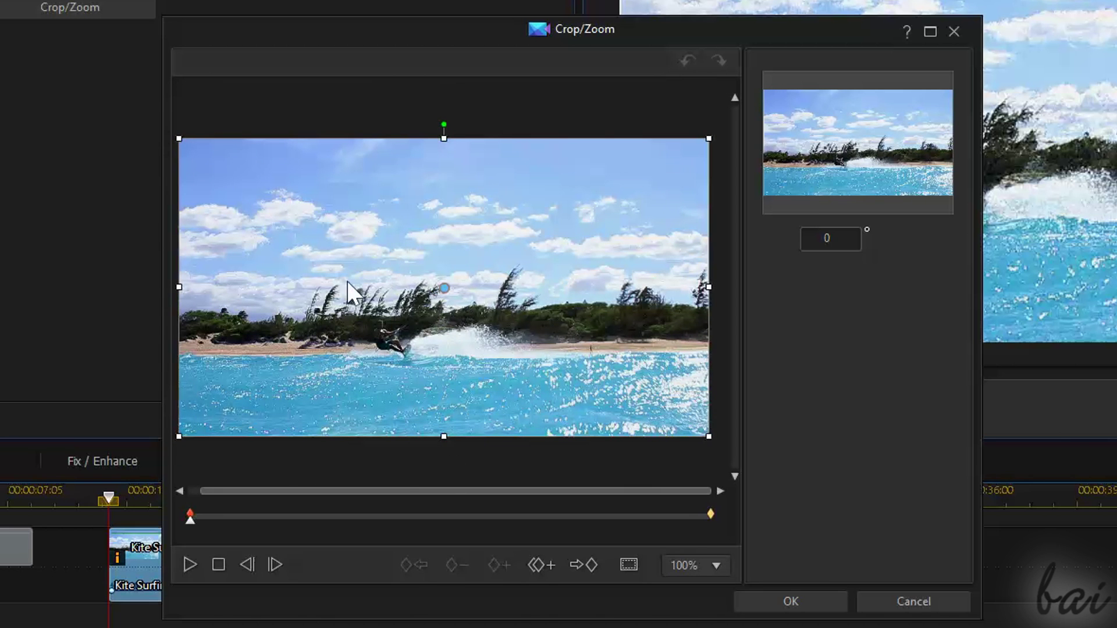
left_click_drag(180, 139, 244, 170)
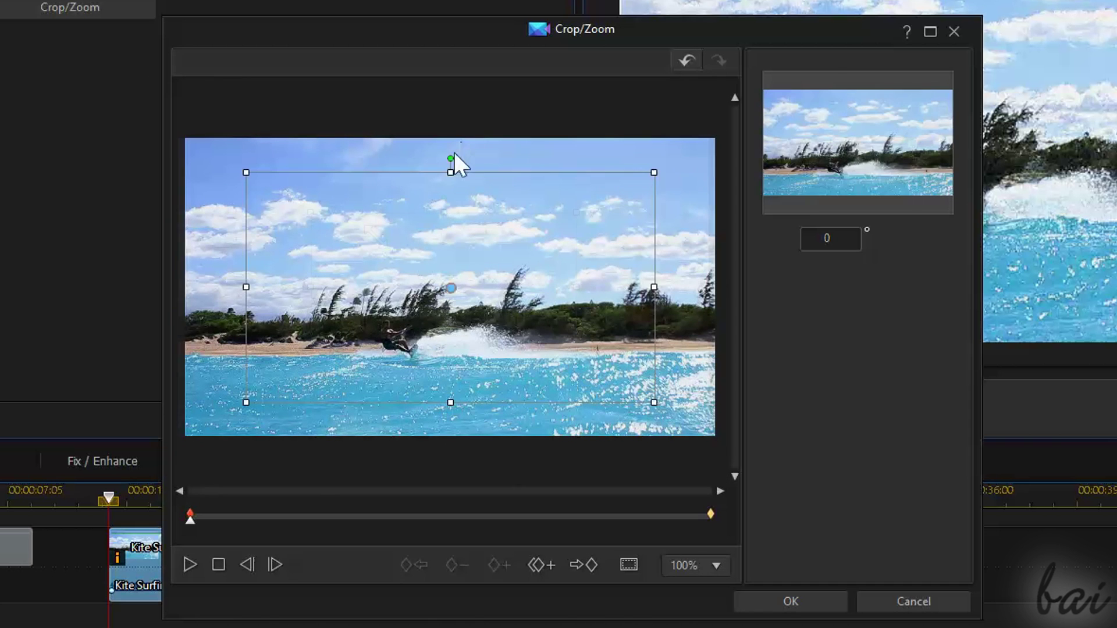
mouse_move(449, 158)
left_mouse_down()
mouse_move(516, 205)
mouse_move(424, 154)
mouse_move(371, 166)
mouse_move(450, 163)
left_mouse_up()
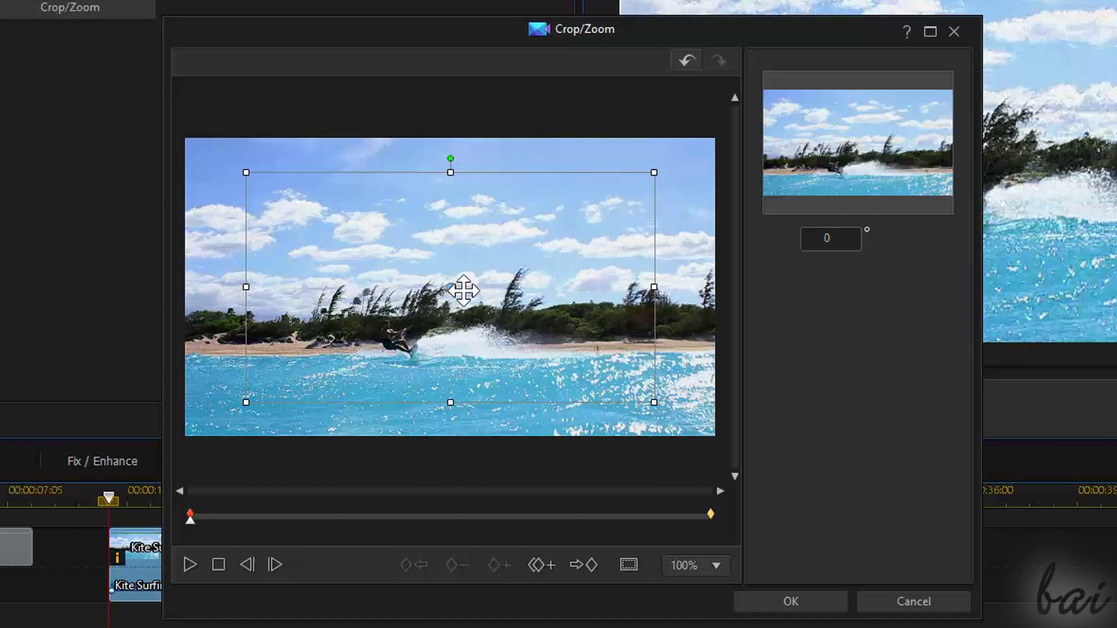
left_click_drag(464, 291, 309, 247)
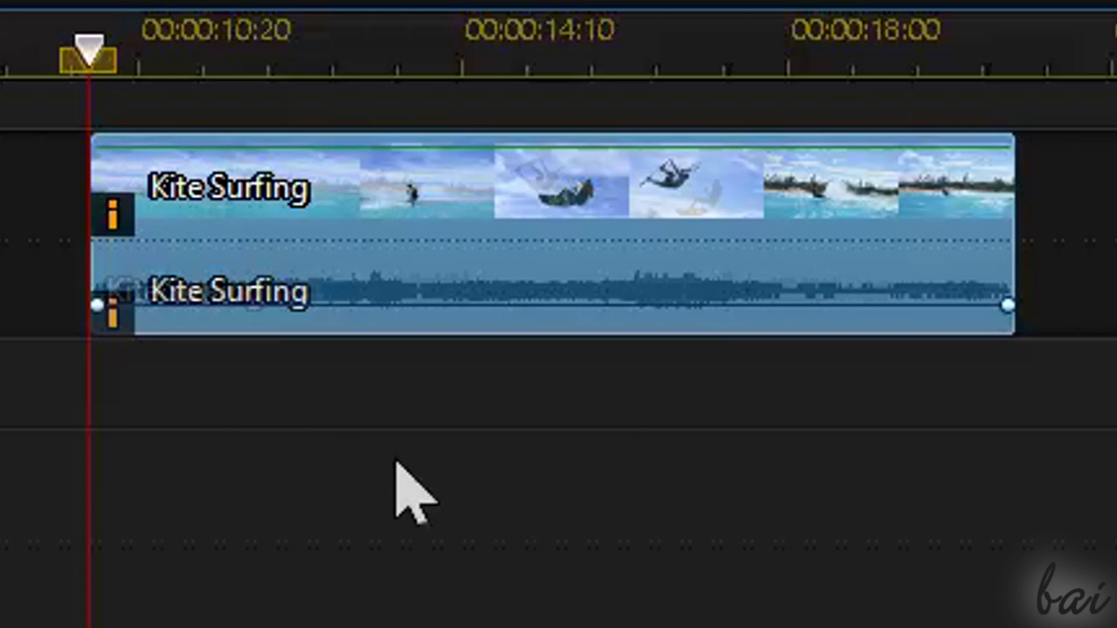
Drag the Kite Surfing crop box off the kiteboarder and up into the sky.
mouse_move(120, 216)
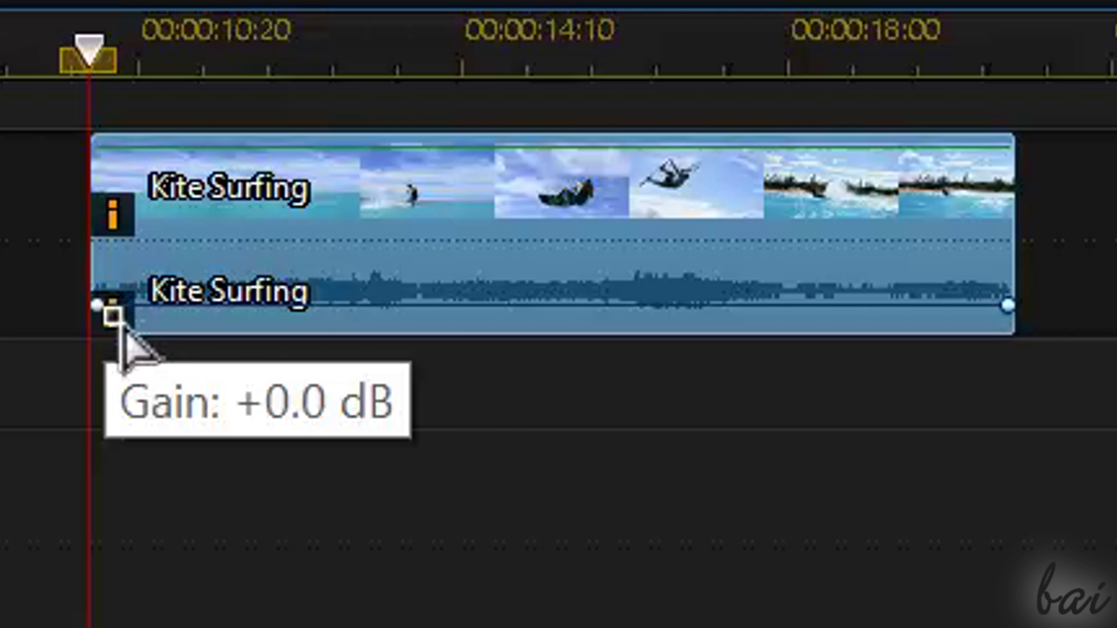
mouse_move(115, 319)
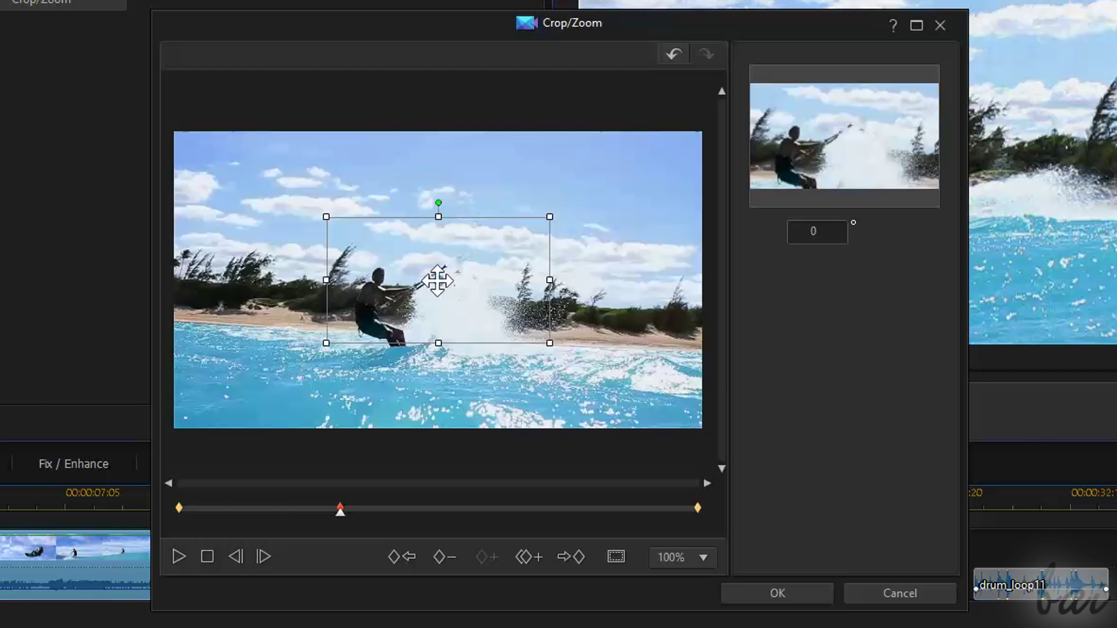
left_click_drag(437, 281, 564, 205)
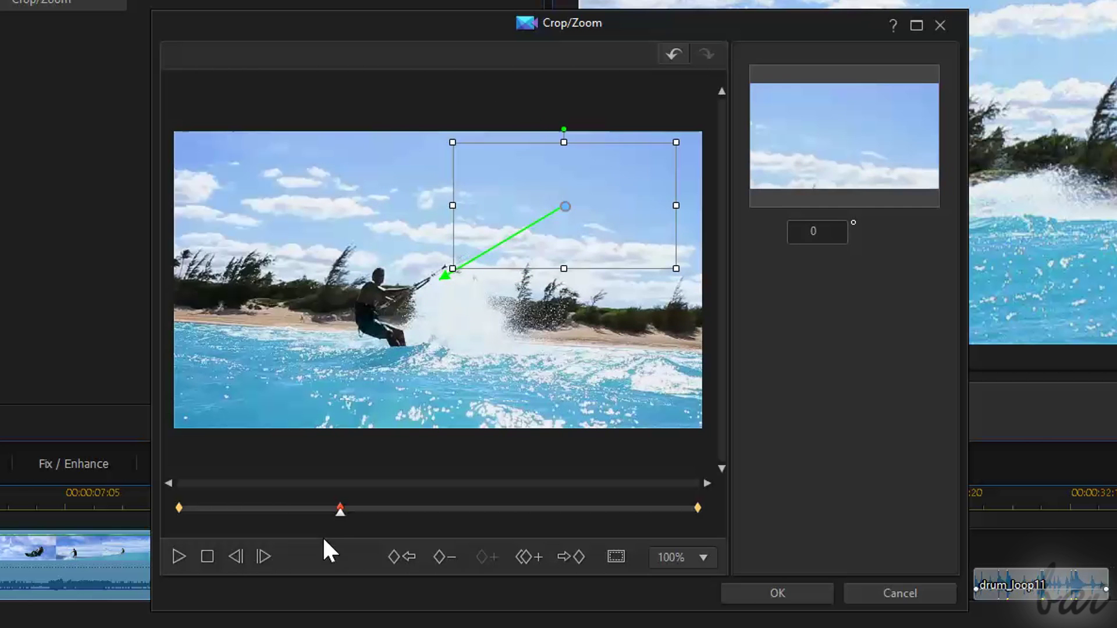
At a mid-clip moment, shift the crop up-right into the sky, then play the pan from the first keyframe.
mouse_move(340, 508)
left_mouse_down()
mouse_move(362, 510)
mouse_move(355, 518)
left_mouse_up()
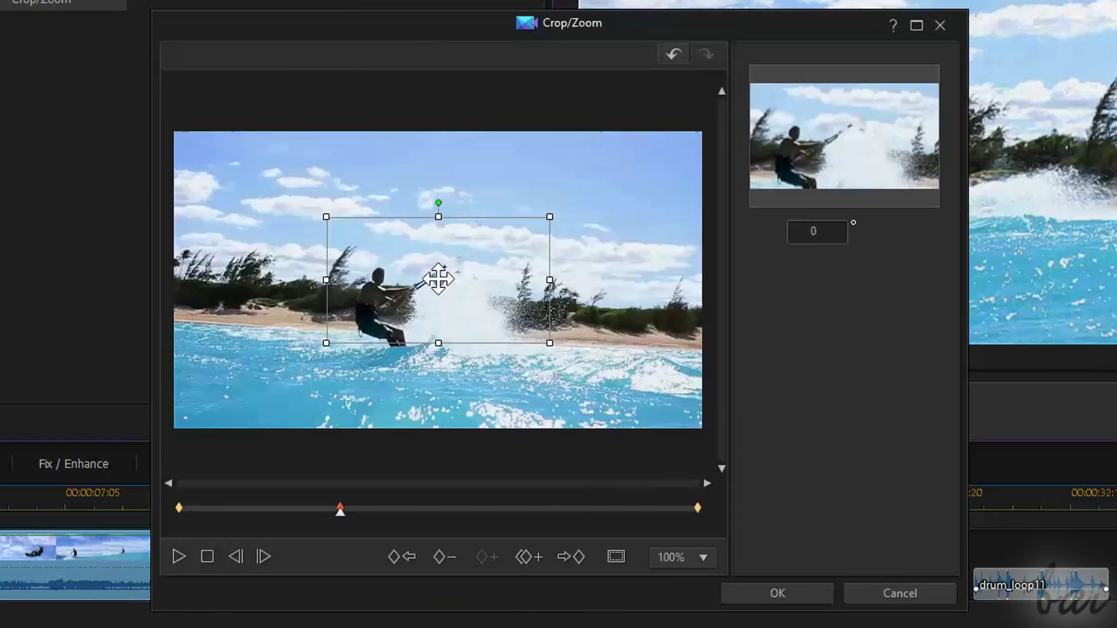
left_click_drag(438, 280, 565, 204)
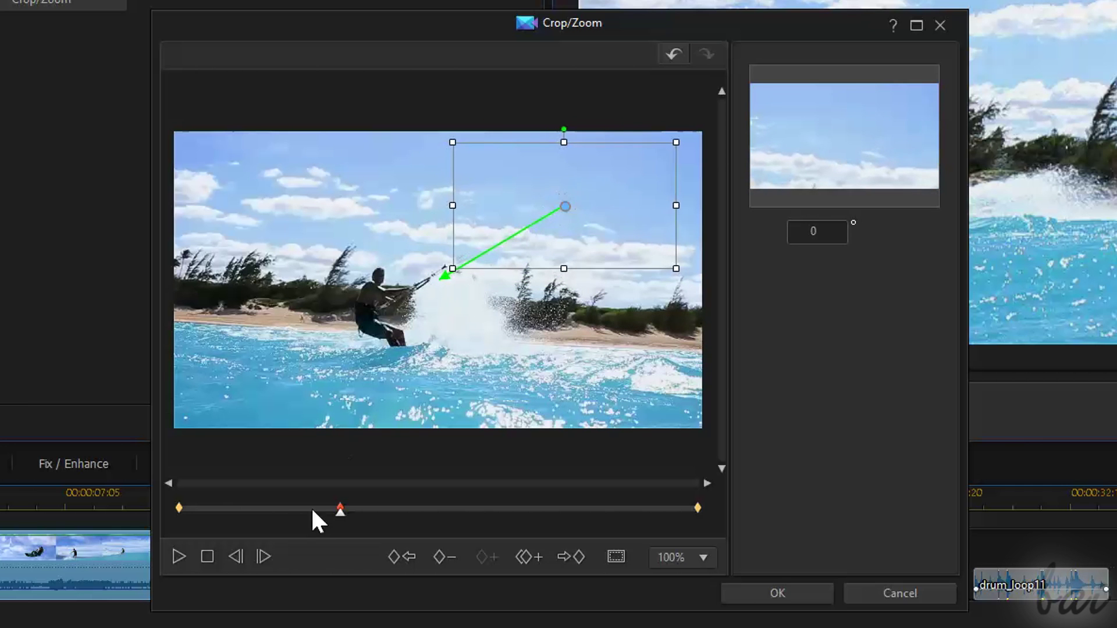
mouse_move(341, 519)
left_mouse_down()
mouse_move(252, 529)
mouse_move(364, 519)
mouse_move(351, 531)
left_mouse_up()
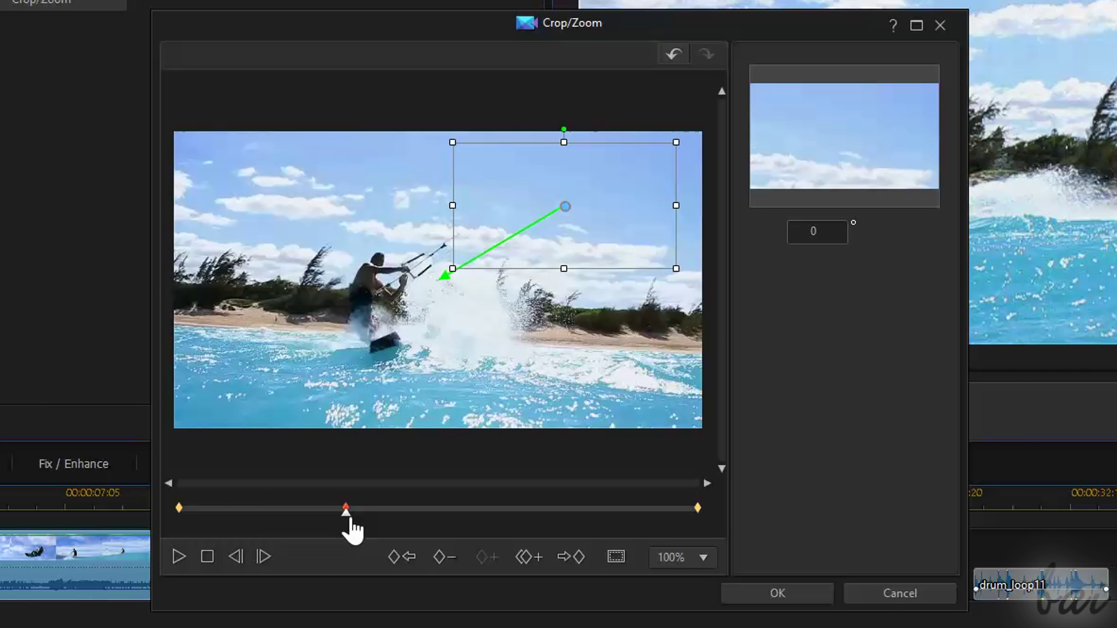
left_click(178, 508)
left_click(180, 551)
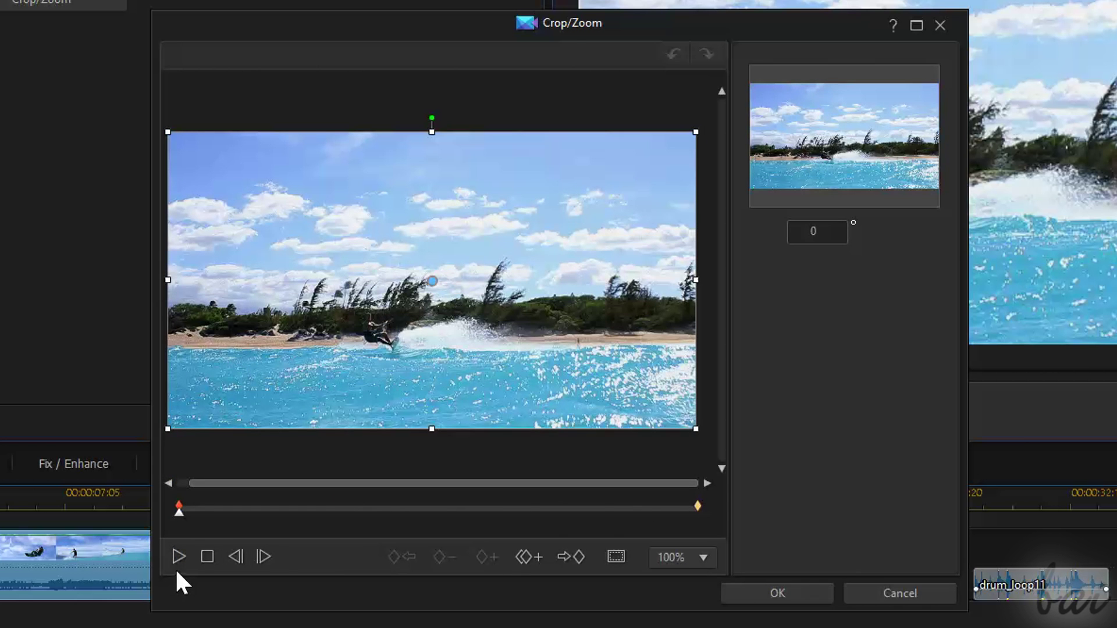
left_click(184, 559)
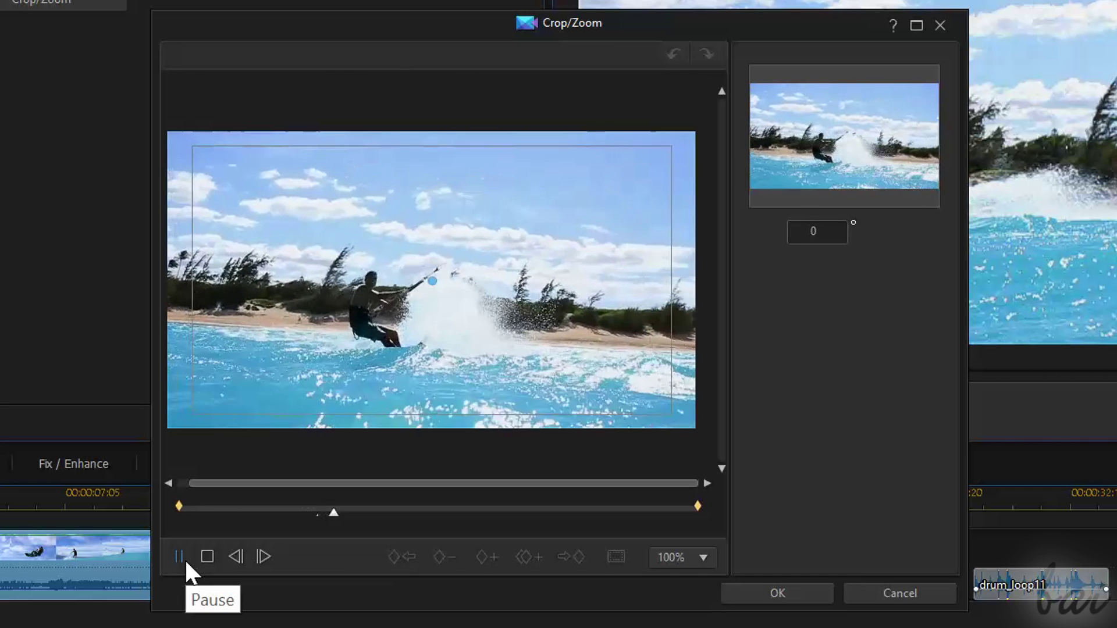
left_click(185, 558)
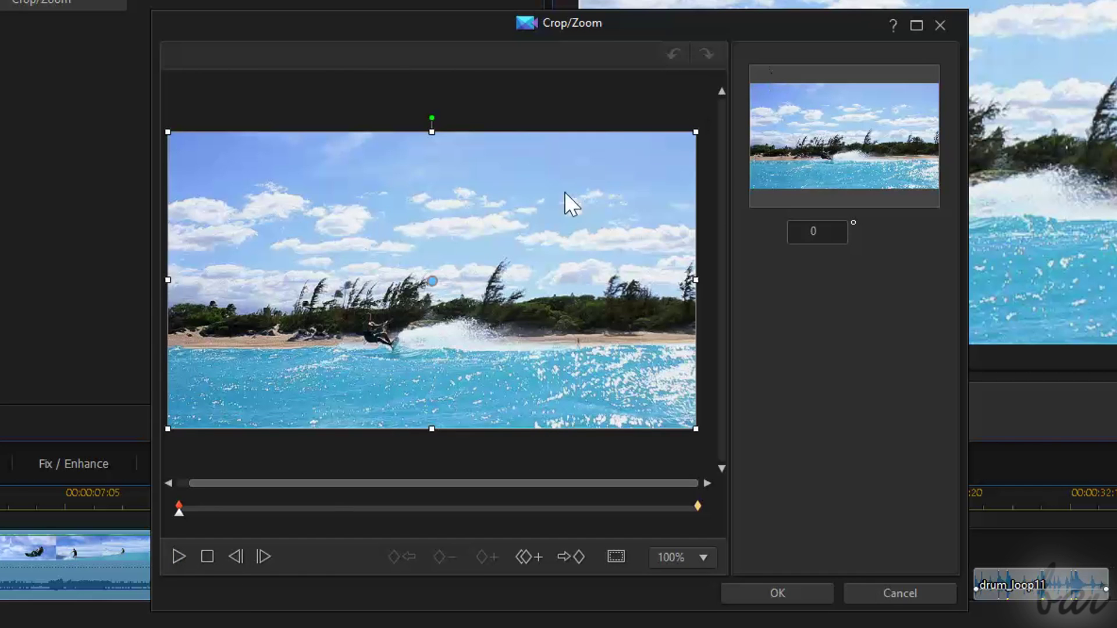
left_click(183, 559)
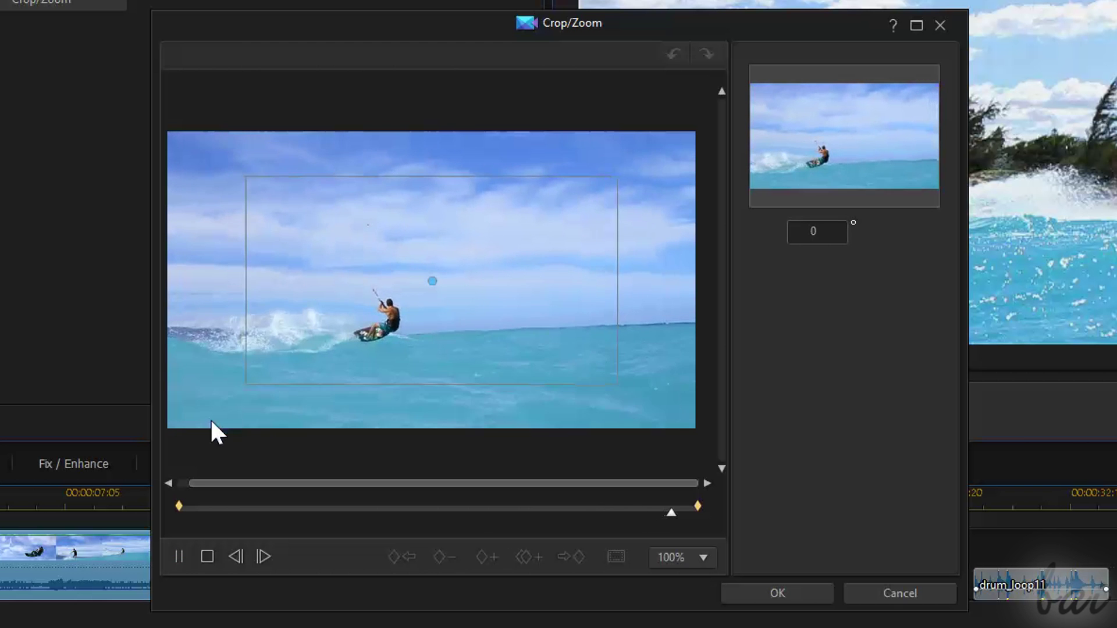
left_click(183, 560)
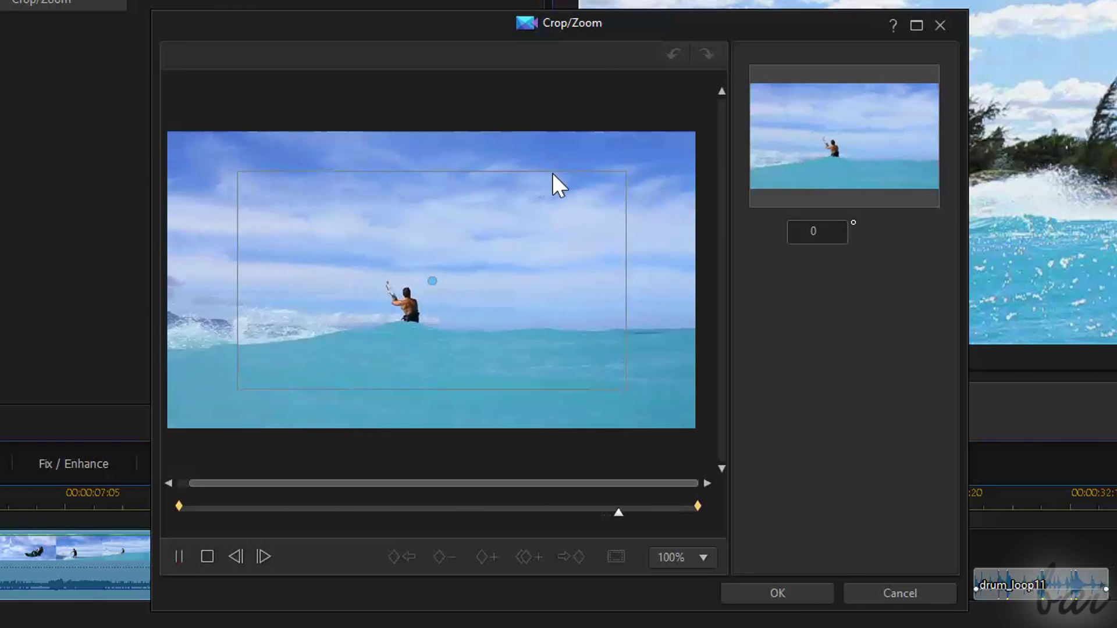
Add a crop keyframe where the surfer hits the spray and pan the zoomed area up into the sky.
left_click(178, 557)
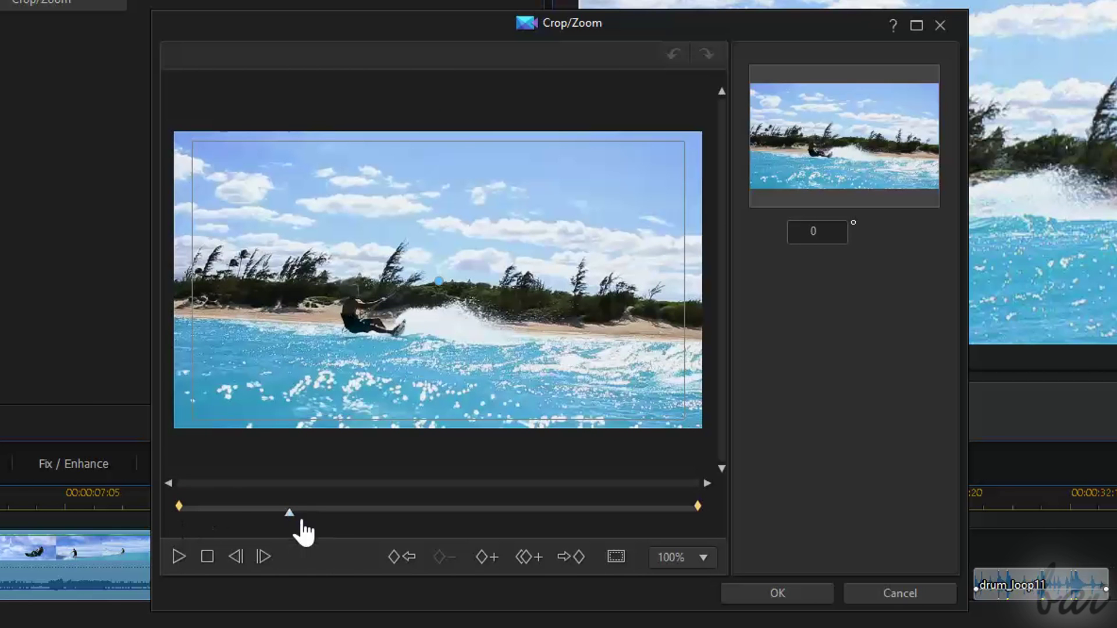
left_click_drag(352, 519, 340, 527)
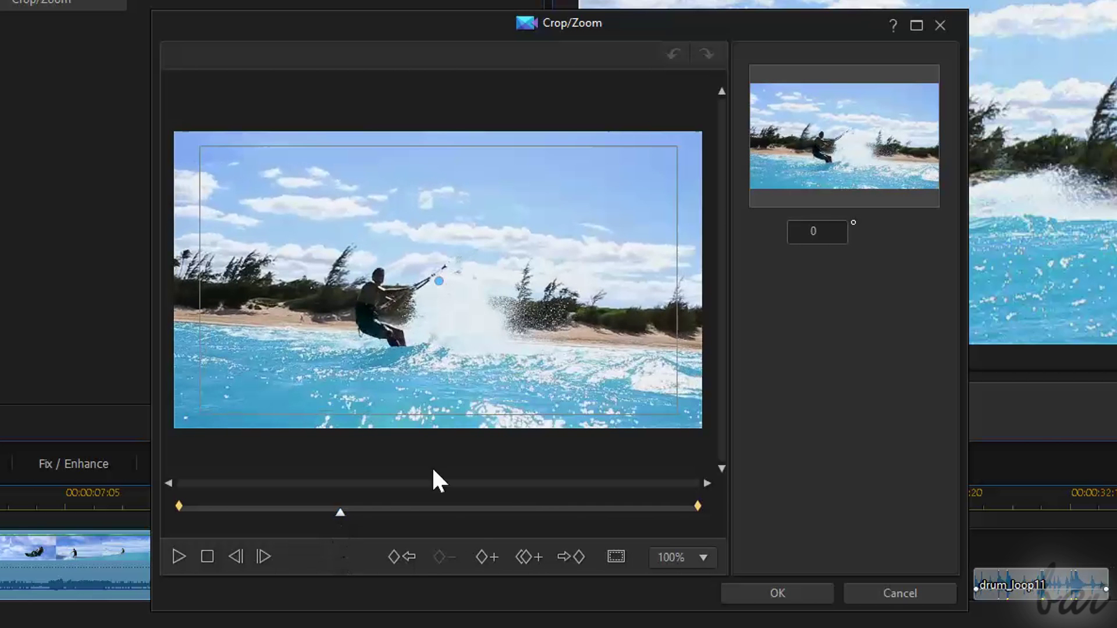
left_click(486, 558)
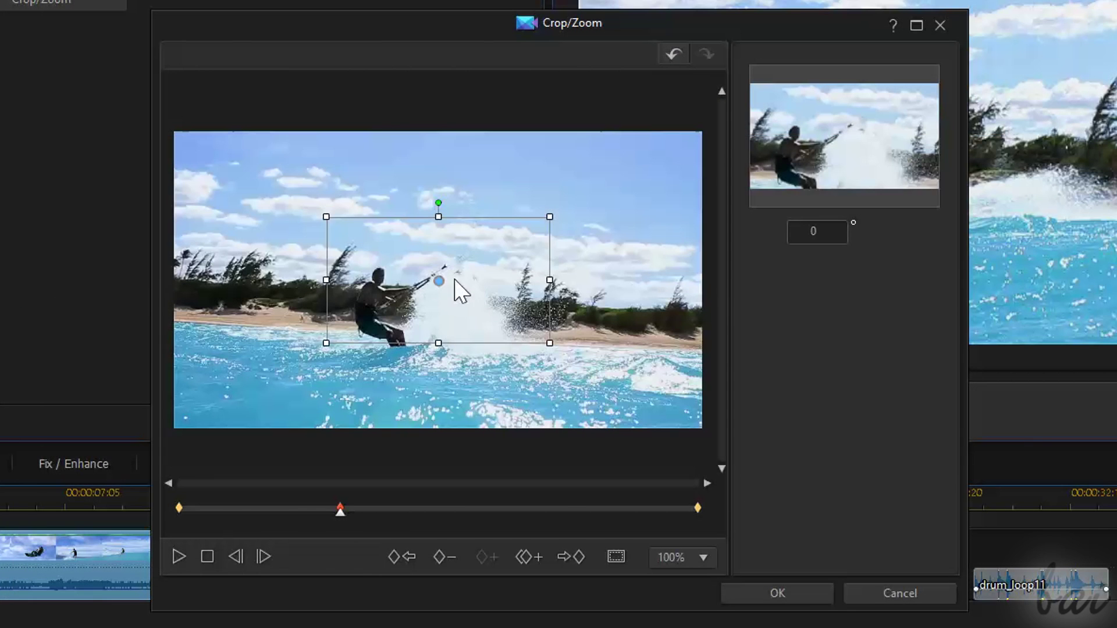
left_click_drag(438, 280, 400, 254)
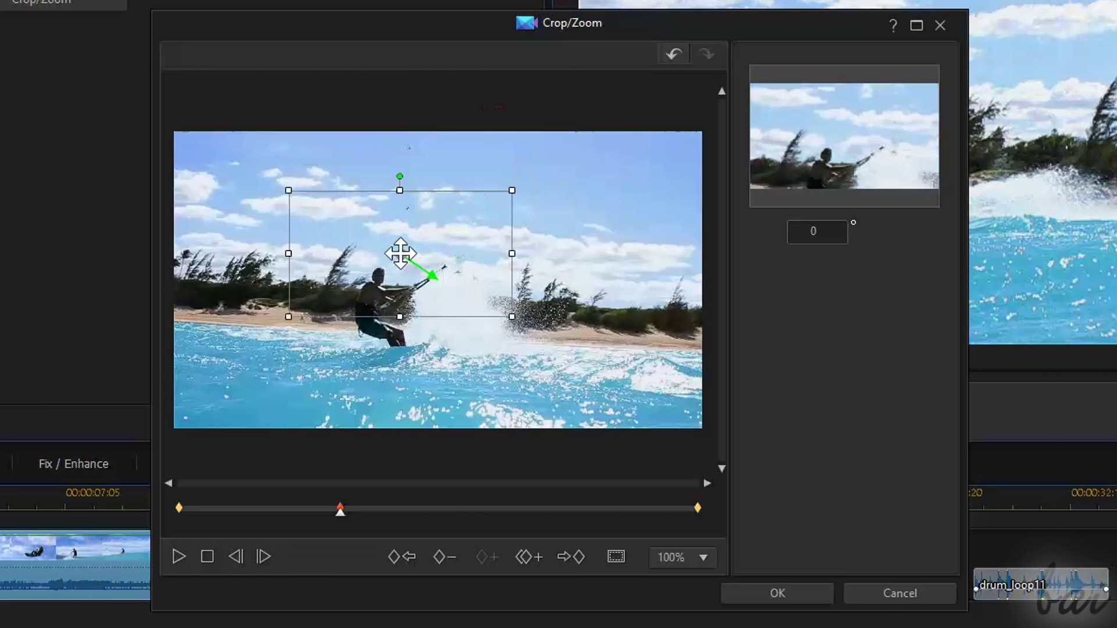
left_click_drag(438, 217, 563, 203)
Preview the crop animation from the first keyframe and again from near the middle keyframe.
left_click(178, 507)
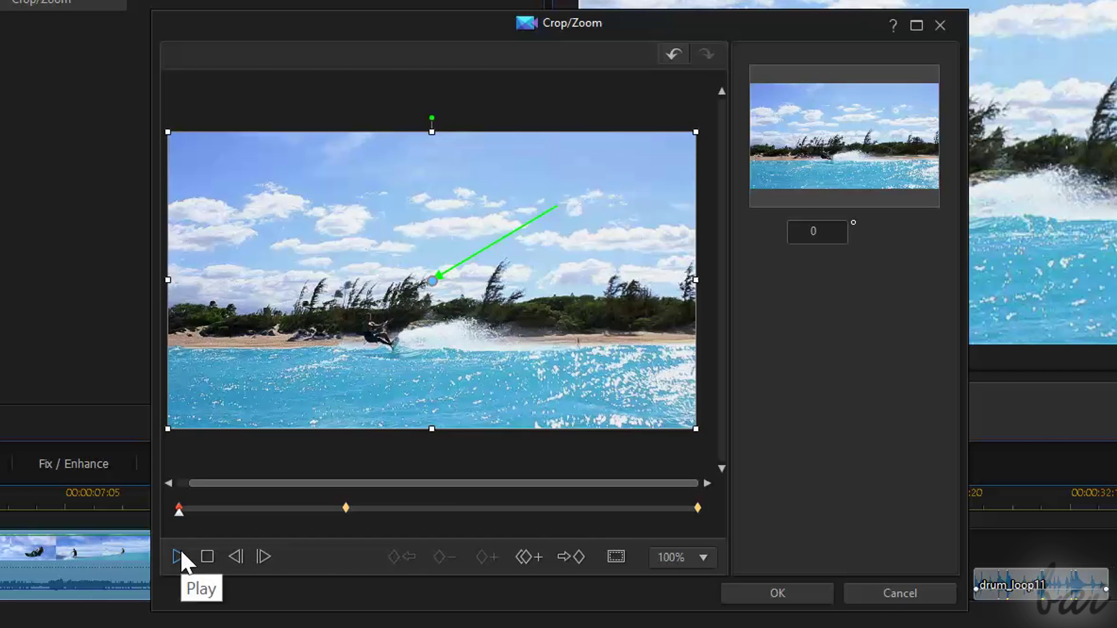
left_click(180, 553)
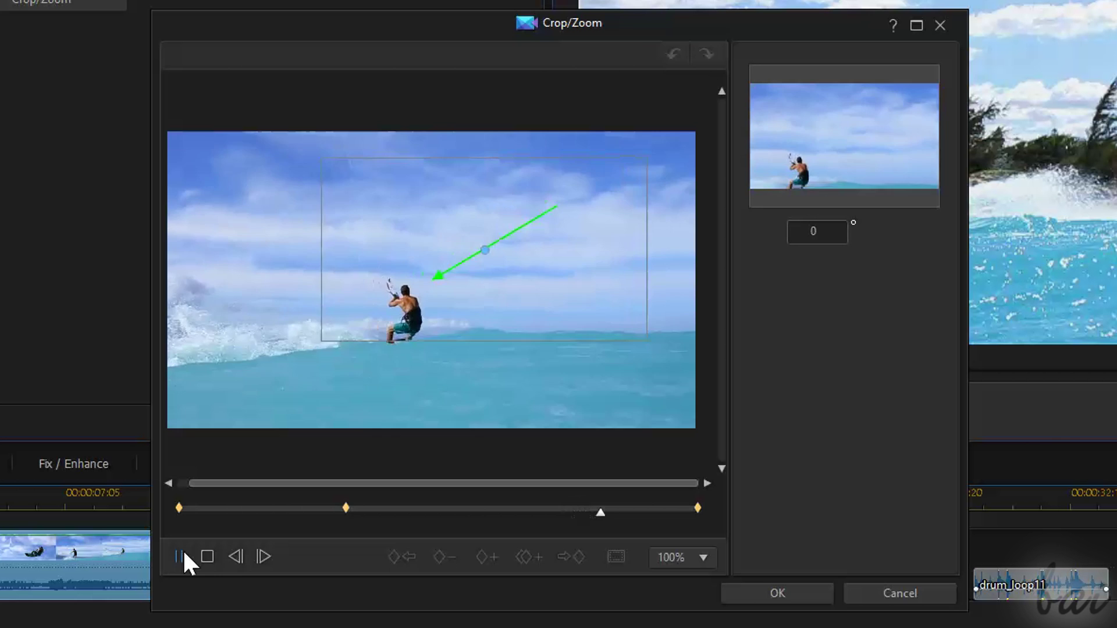
left_click(183, 553)
left_click(345, 509)
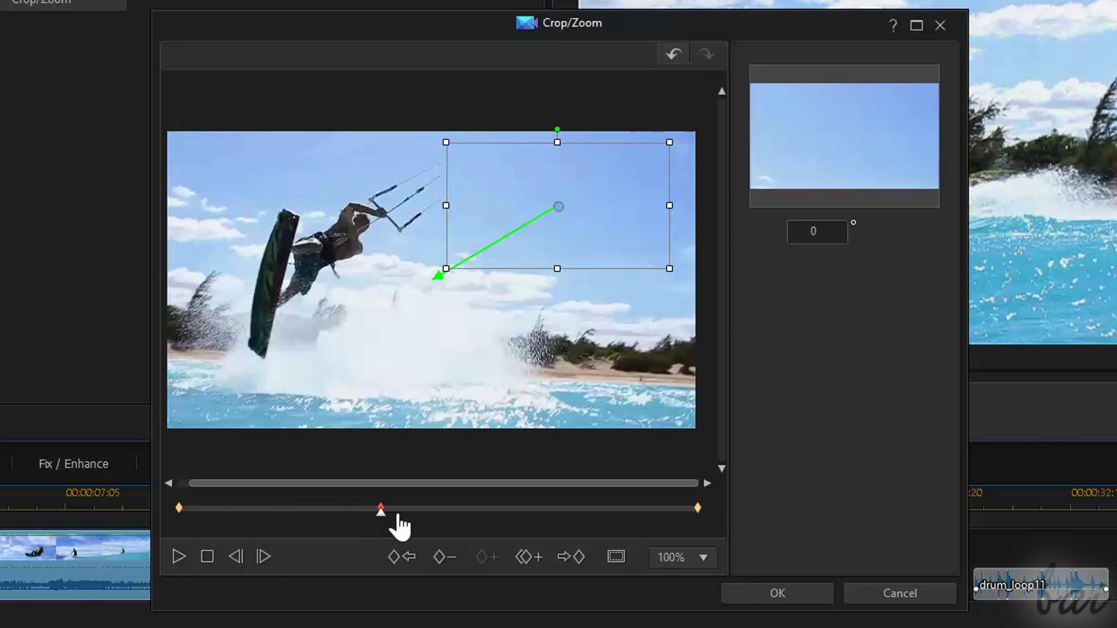
left_click_drag(399, 514, 319, 524)
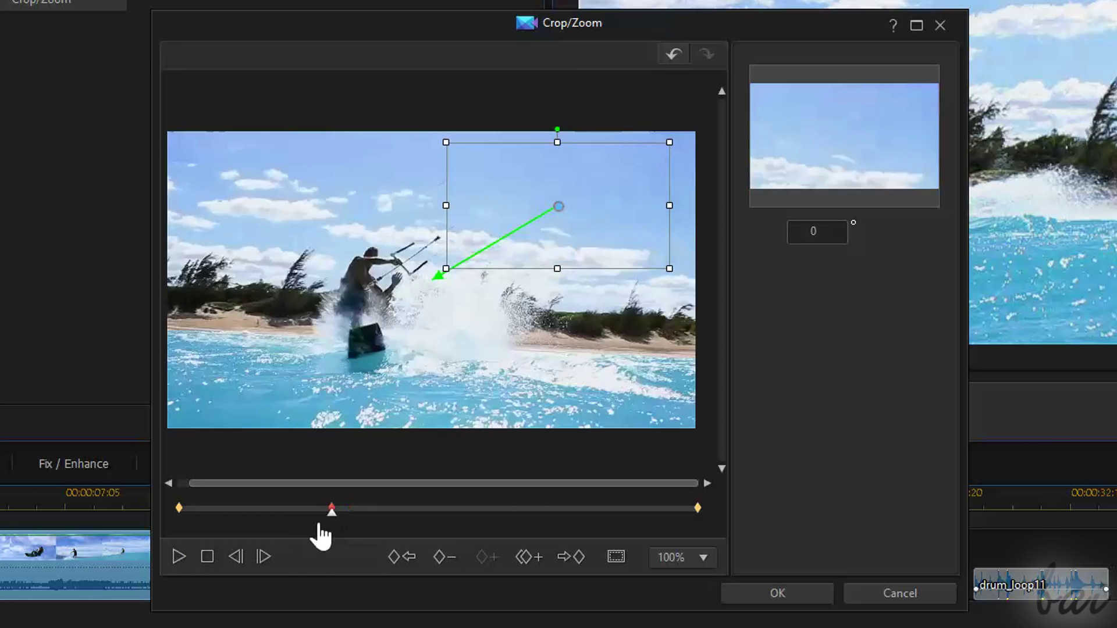
left_click(179, 555)
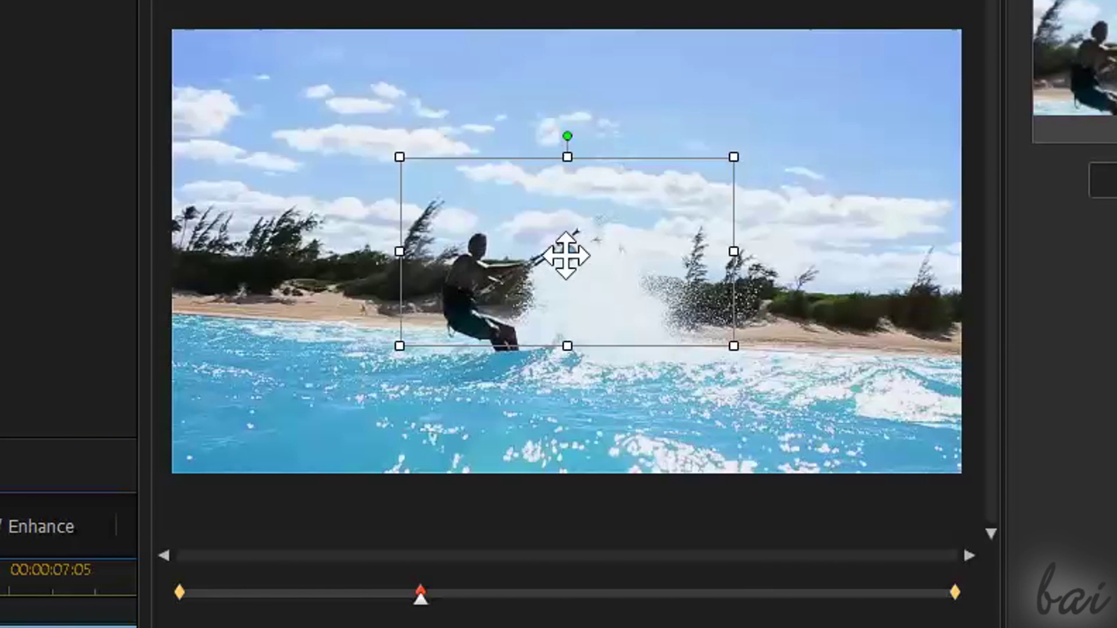
Nudge the zoomed area to the upper right, then delete the middle keyframe and close Crop/Zoom with OK.
left_click_drag(592, 255, 705, 114)
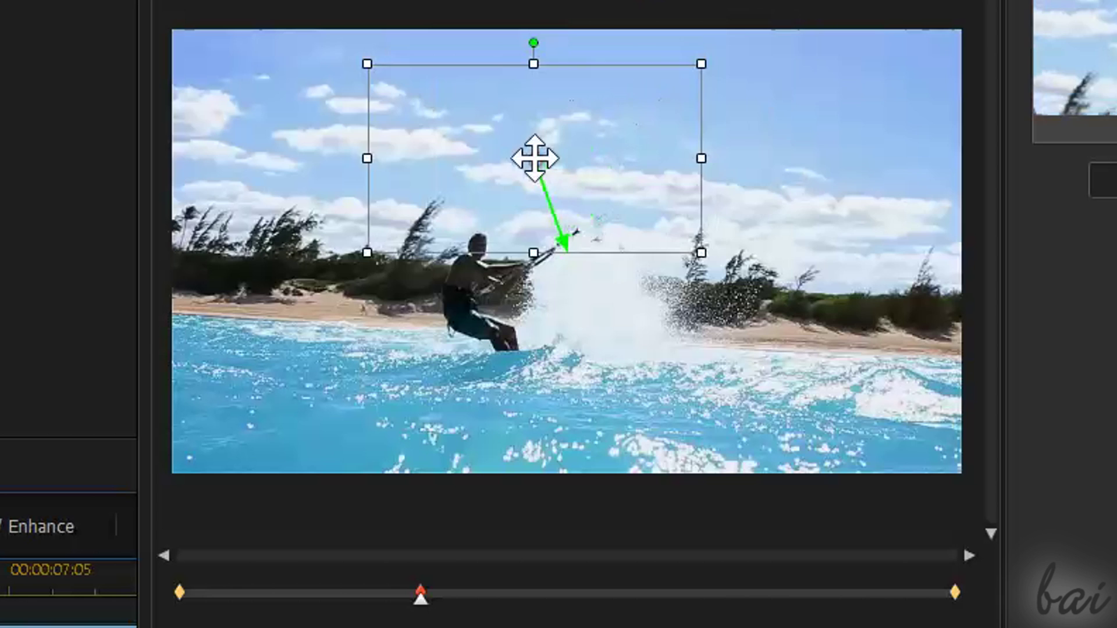
left_click_drag(534, 159, 755, 137)
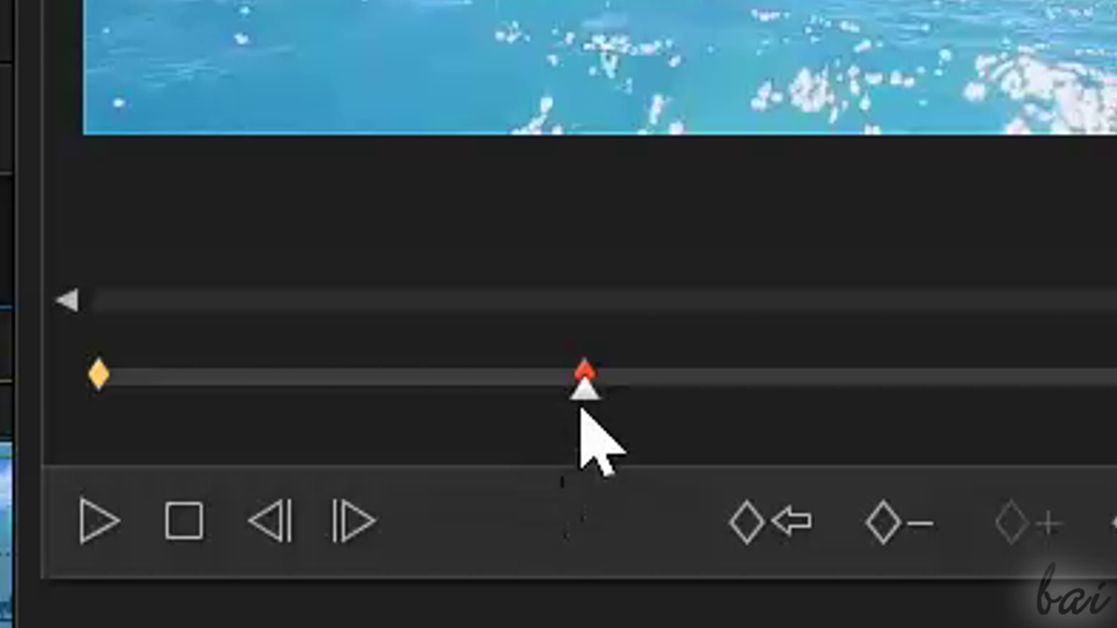
left_click_drag(591, 401, 662, 401)
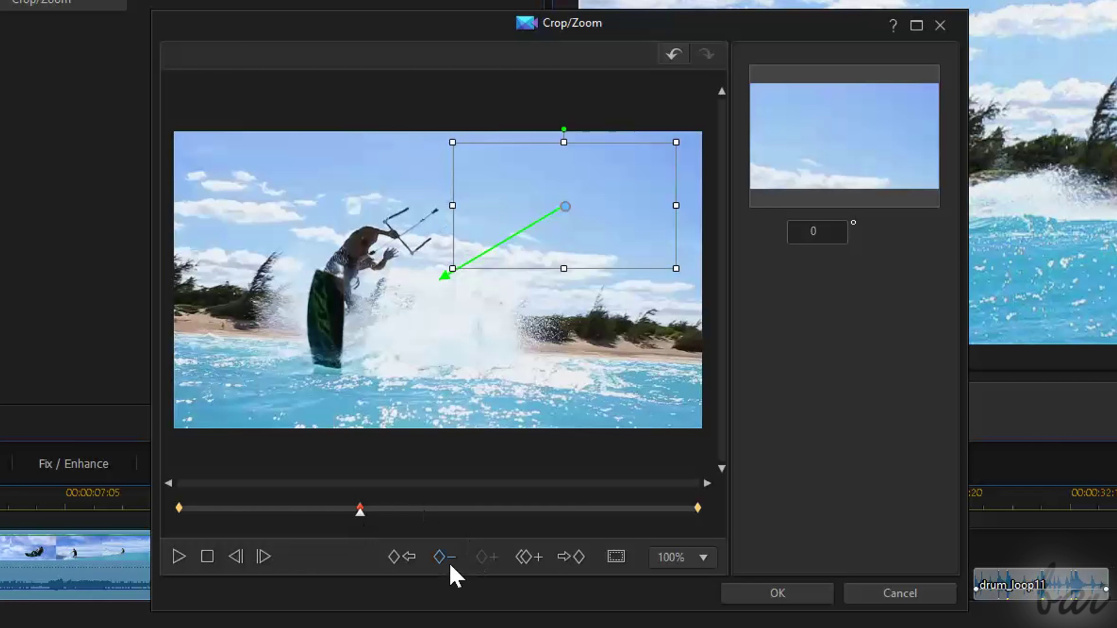
left_click(449, 563)
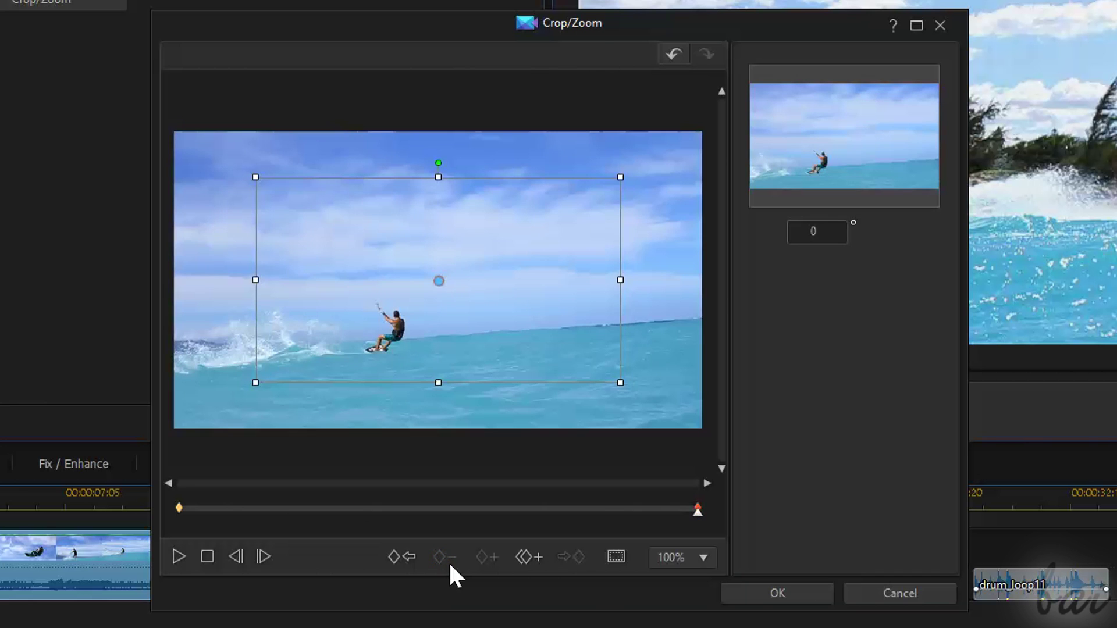
left_click(363, 456)
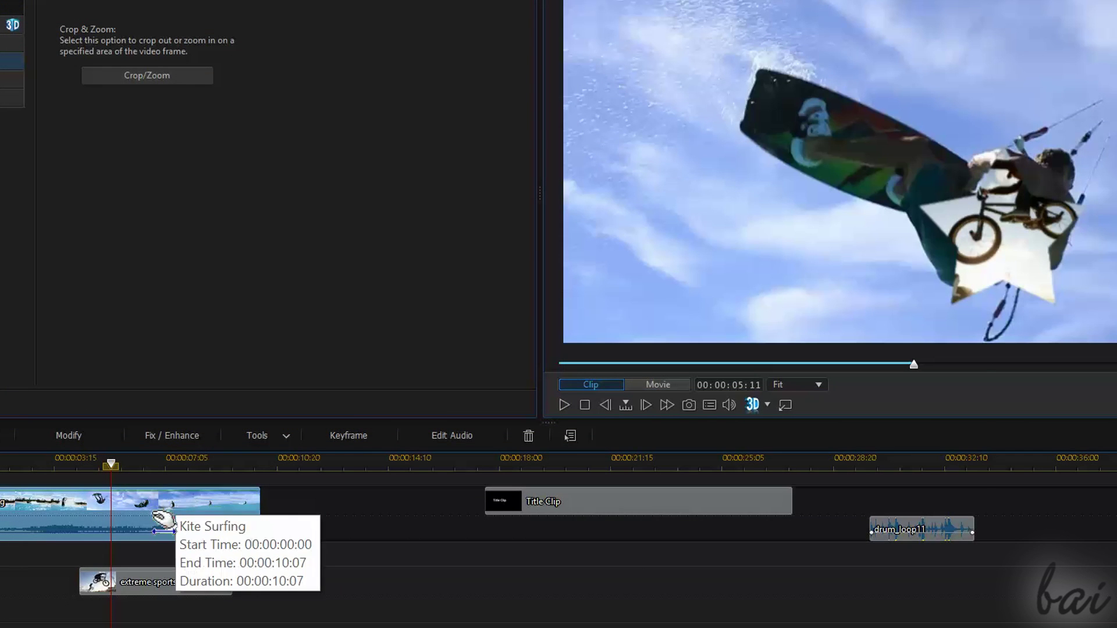
In PiP Designer, add Rotation keyframes at 0 s and about 3 s, rotating the clip clockwise at the second, then close.
double_click(152, 511)
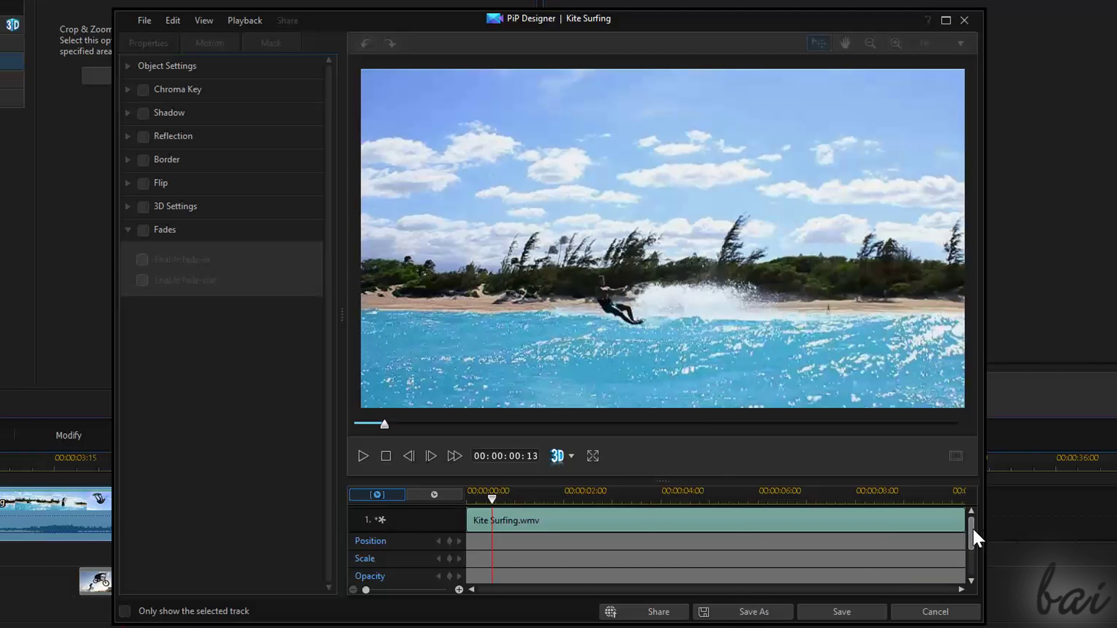
left_click_drag(972, 528, 976, 549)
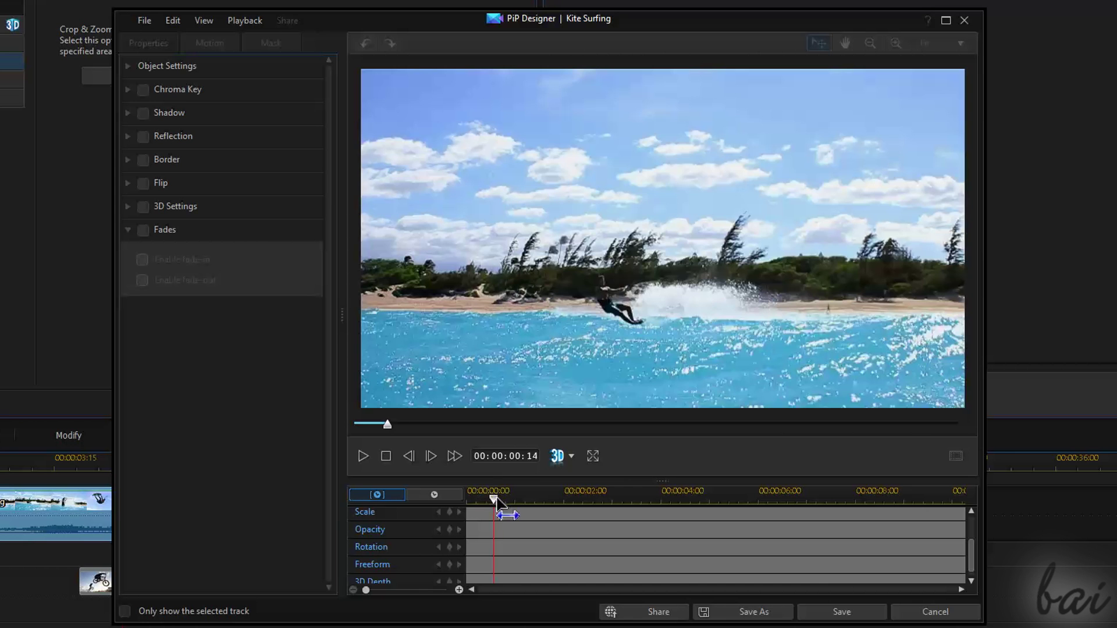
left_click_drag(496, 502, 471, 499)
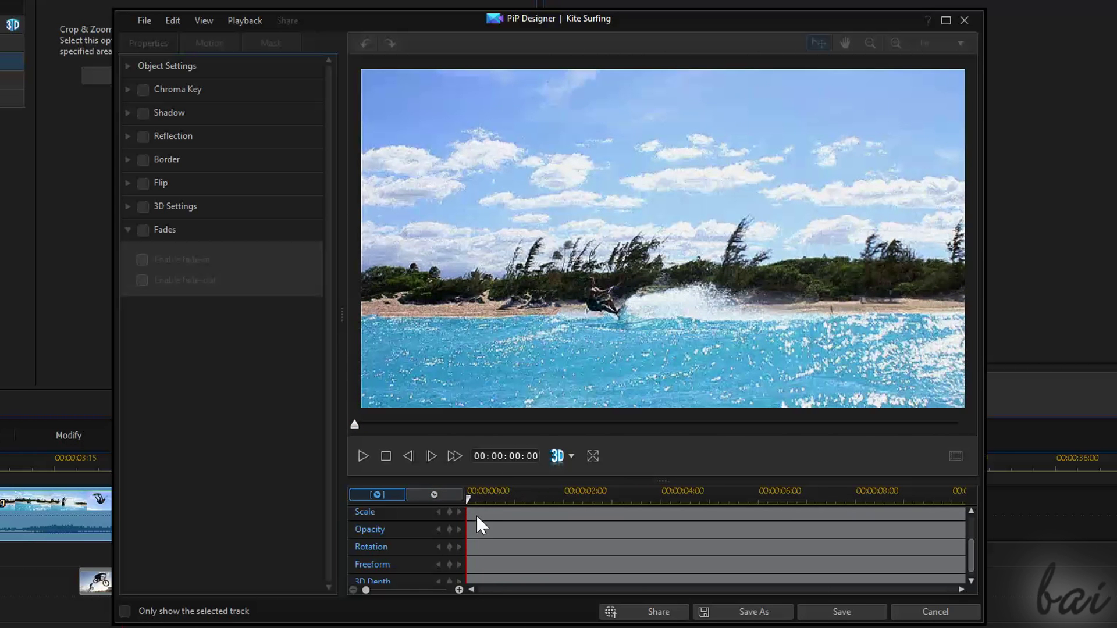
left_click(449, 547)
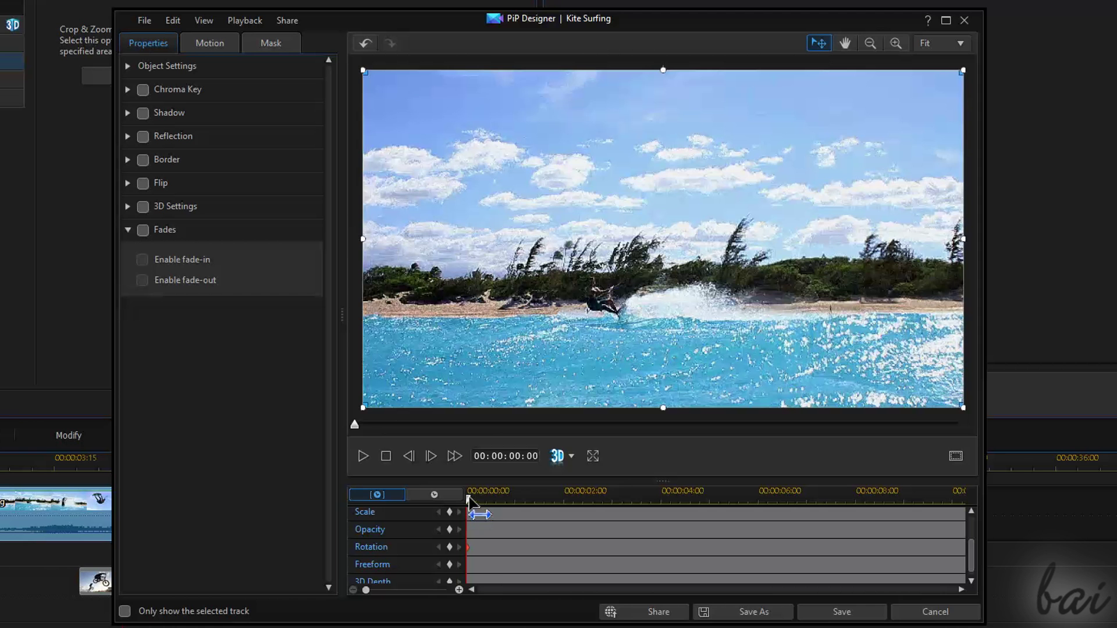
left_click_drag(506, 502, 603, 493)
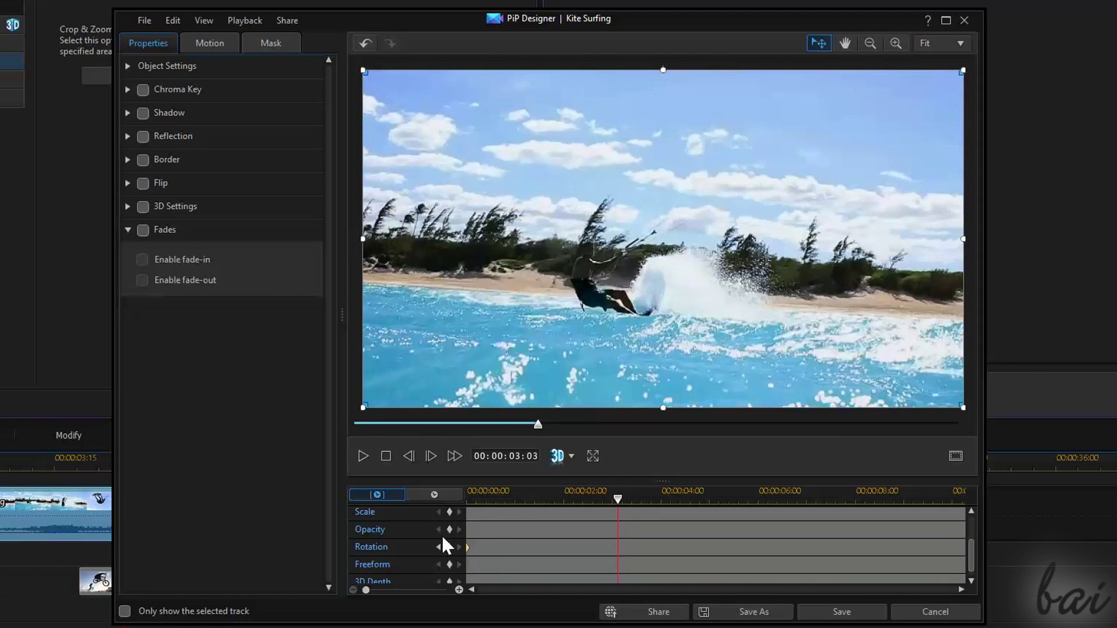
left_click(449, 547)
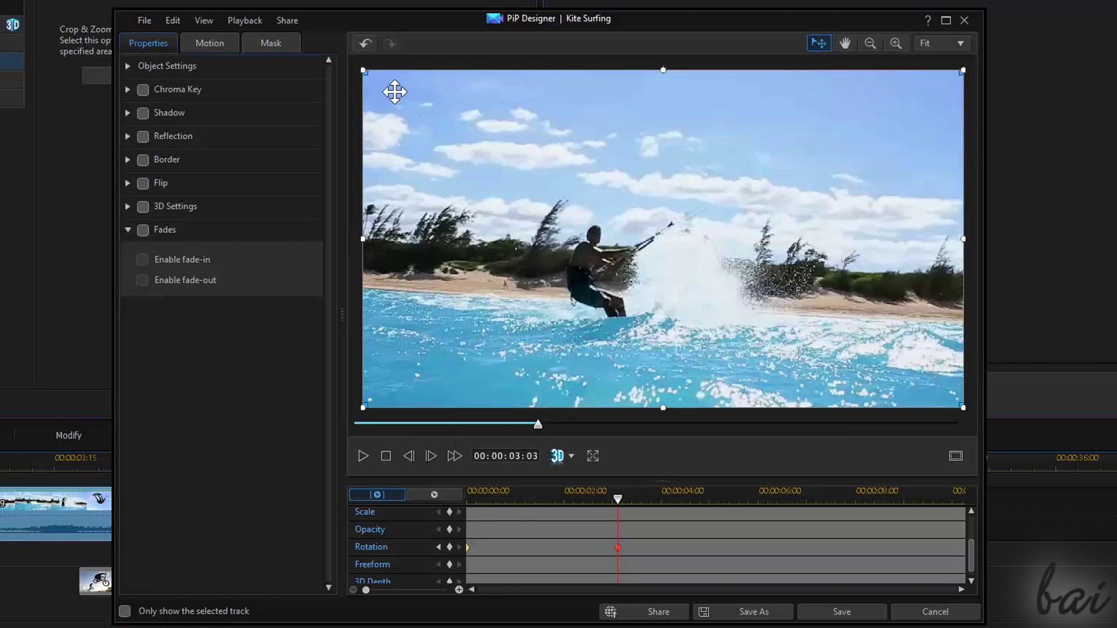
left_click_drag(663, 71, 709, 105)
left_click_drag(625, 505, 793, 505)
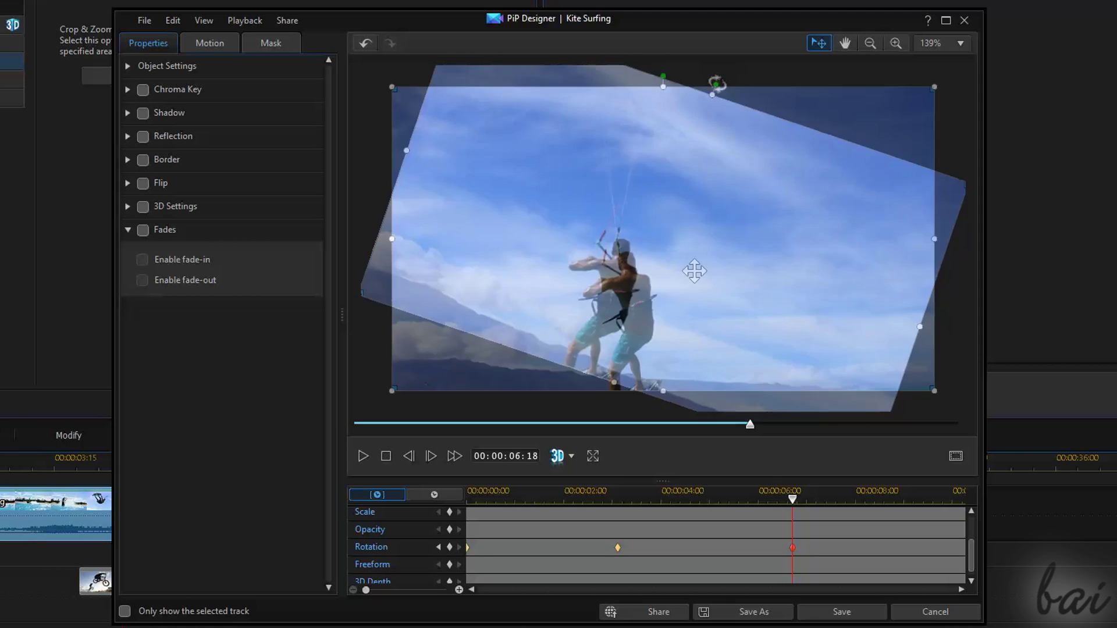
left_click(363, 455)
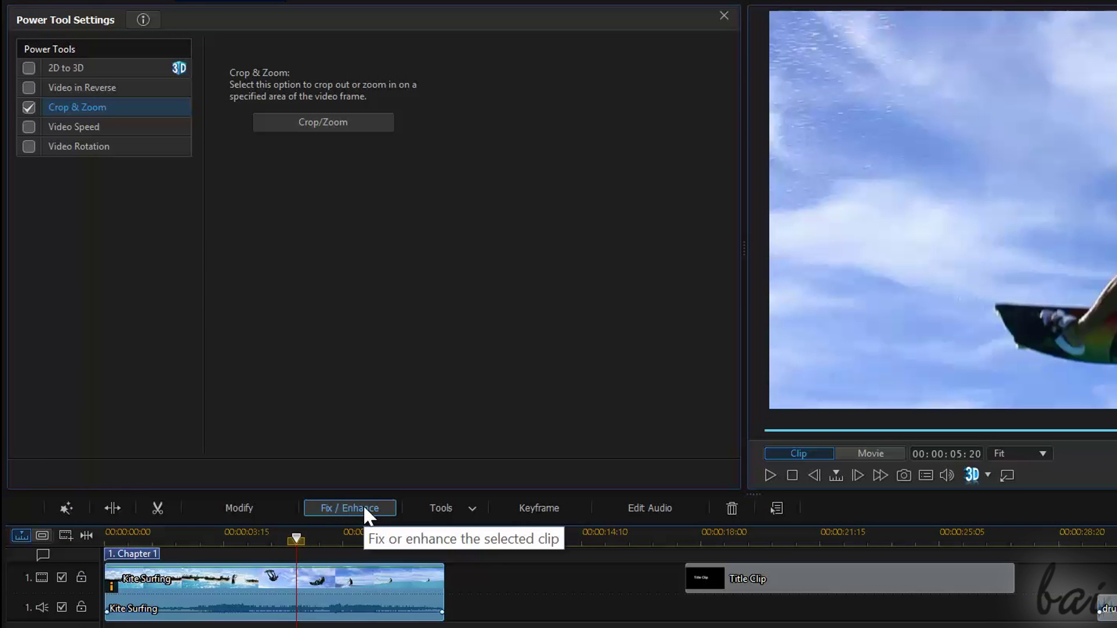
Open the Kite Surfing clip's Fix / Enhance options and its Keyframe Settings.
left_click(365, 508)
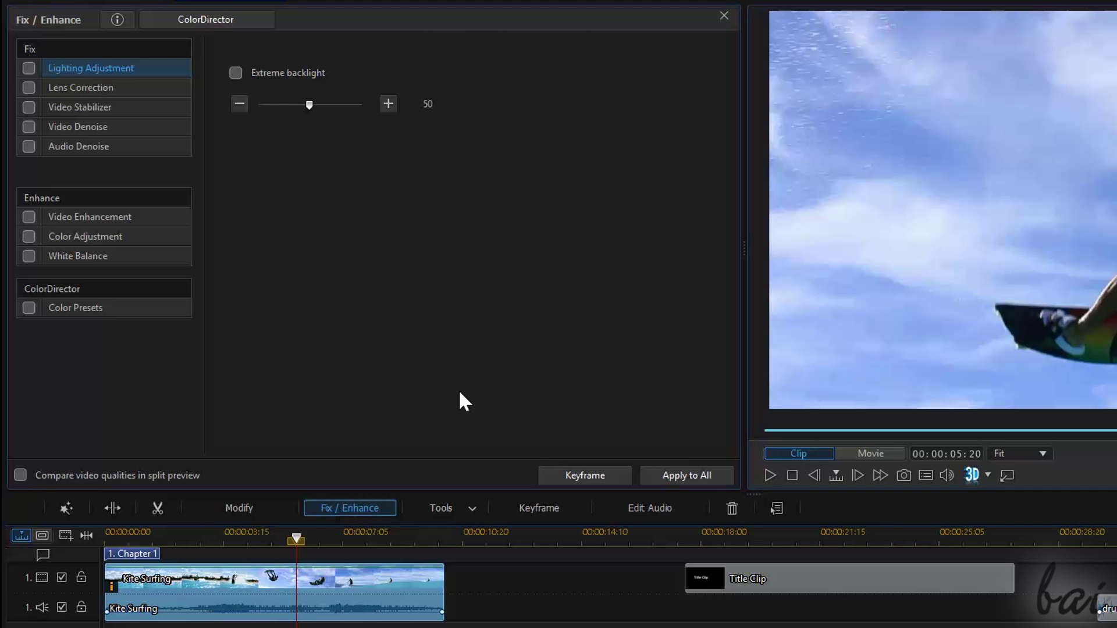
left_click(576, 474)
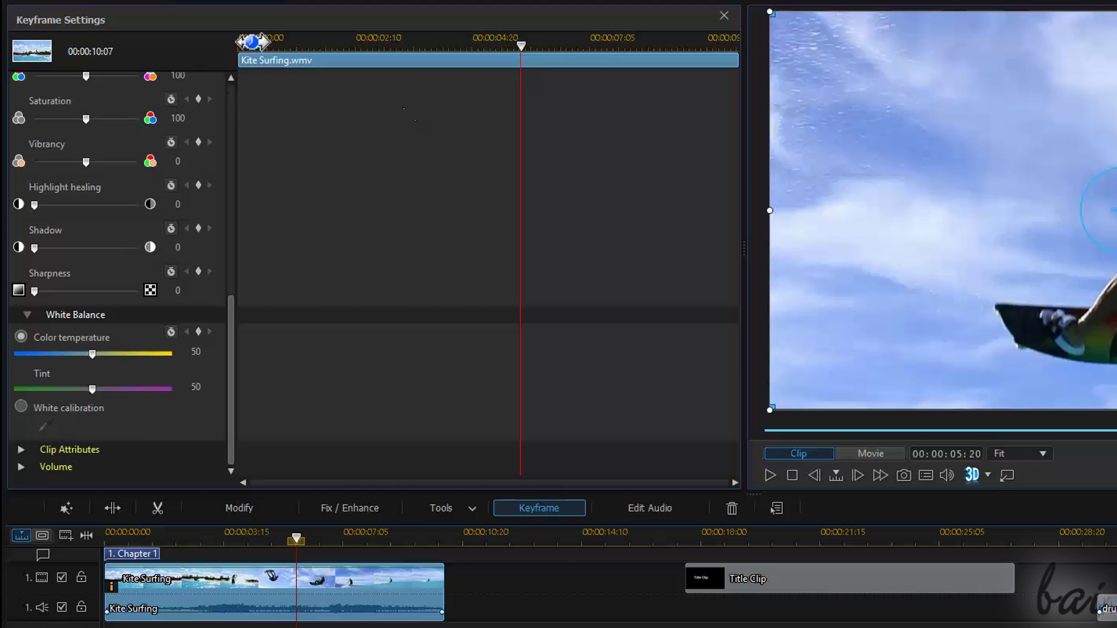
left_click(394, 596)
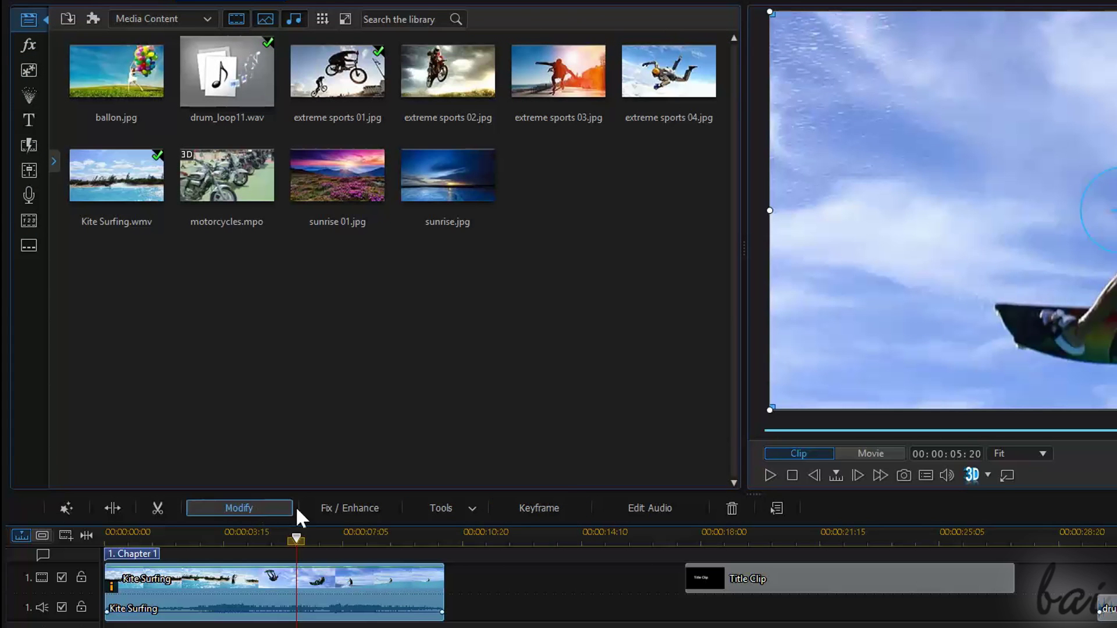
left_click(535, 511)
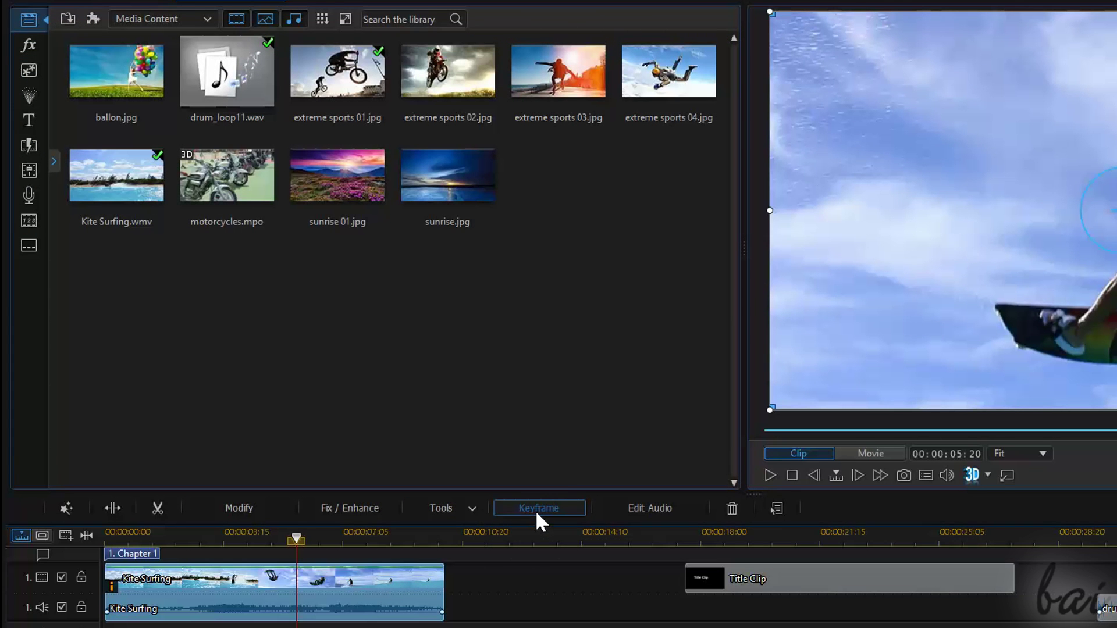
mouse_move(231, 93)
left_mouse_down()
mouse_move(228, 306)
mouse_move(224, 209)
mouse_move(239, 76)
left_mouse_up()
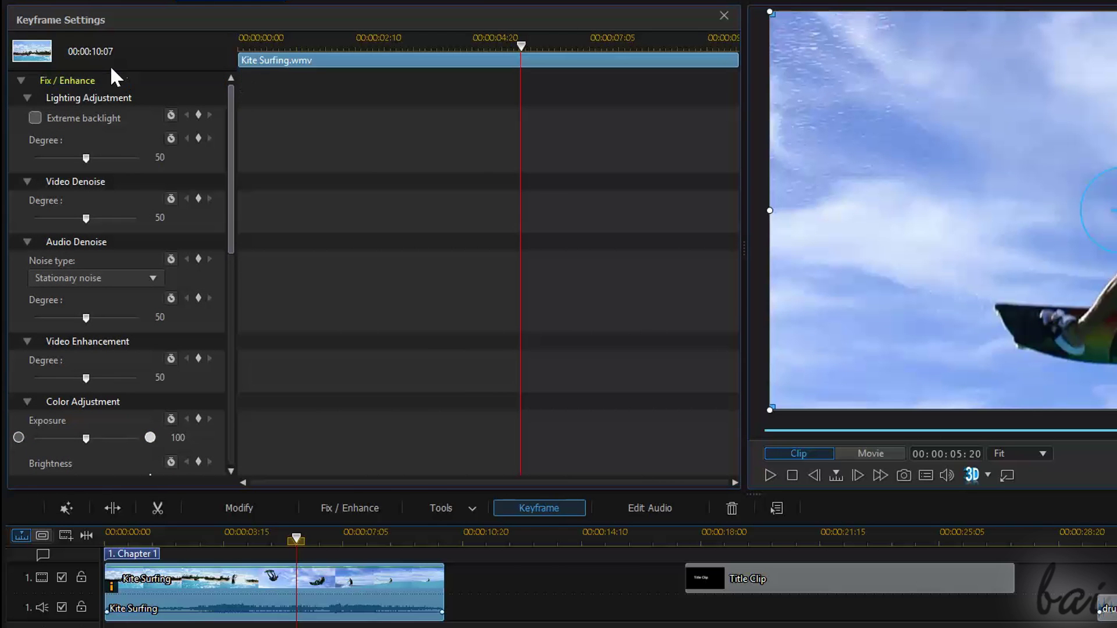
Collapse Lighting Adjustment, Video Denoise, Audio Denoise, Video Enhancement, Color Adjustment and White Balance, then show Clip Attributes.
left_click(26, 97)
left_click(27, 115)
left_click(27, 132)
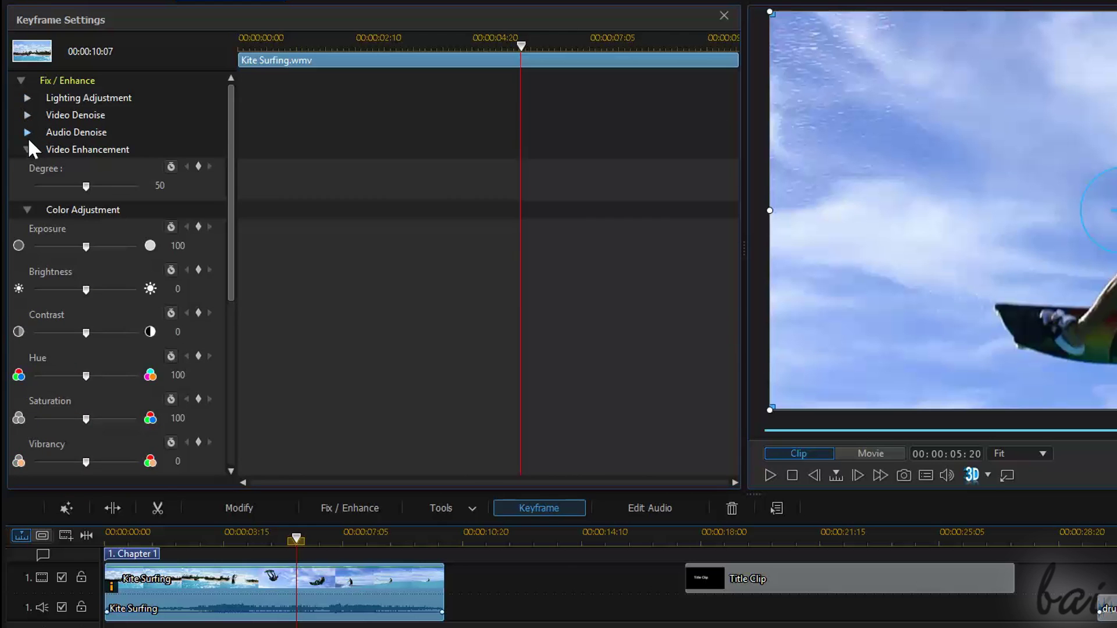
left_click(28, 149)
left_click(27, 167)
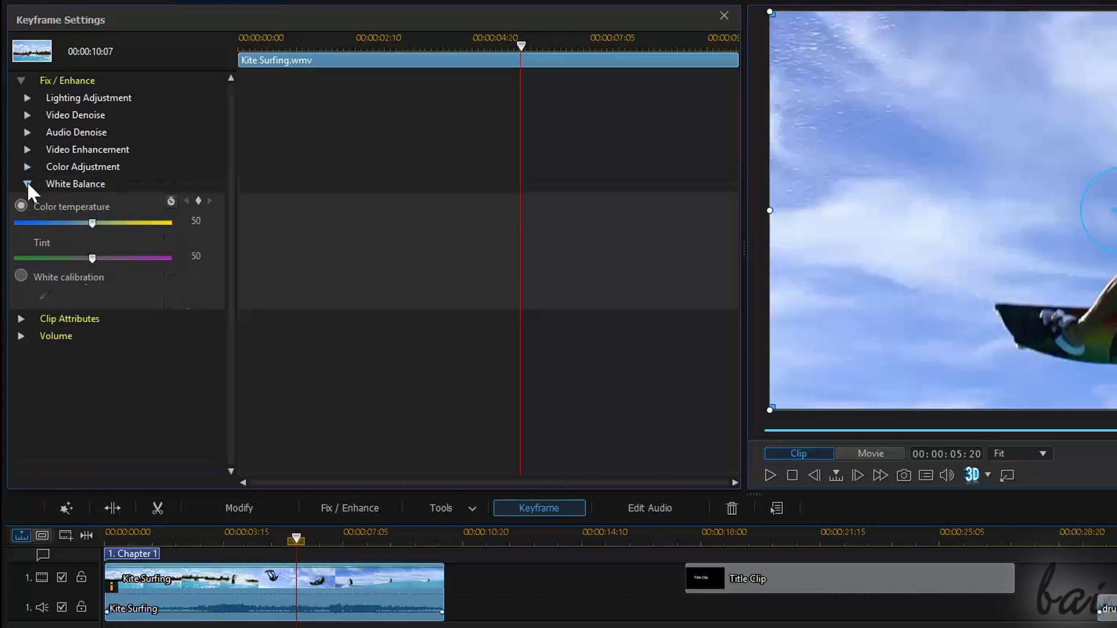
left_click(27, 184)
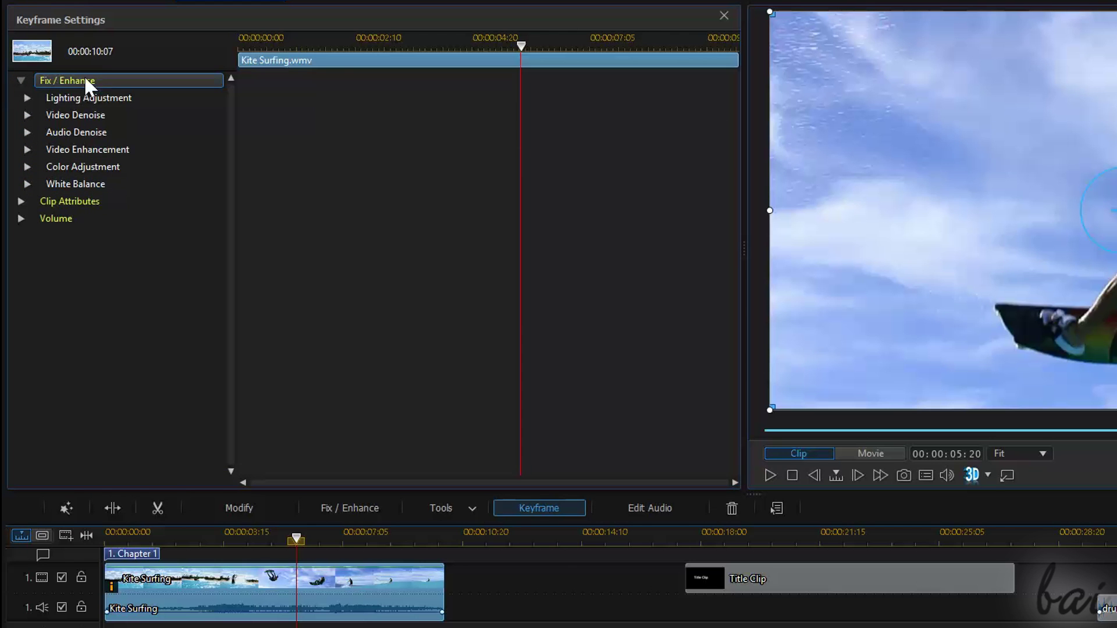
left_click(21, 201)
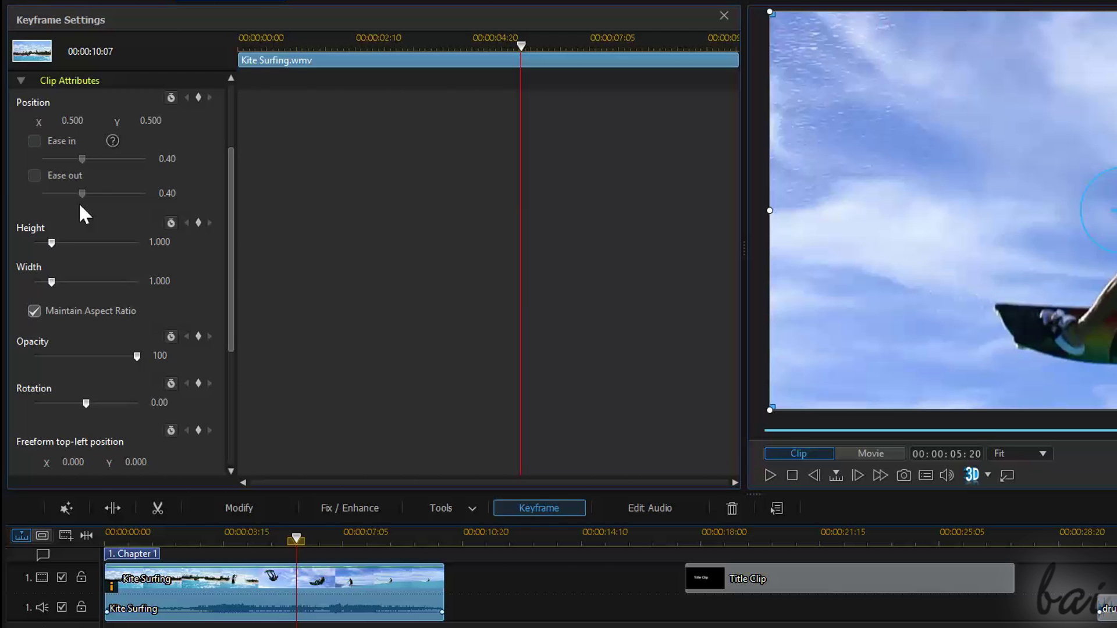
left_click_drag(229, 221, 214, 363)
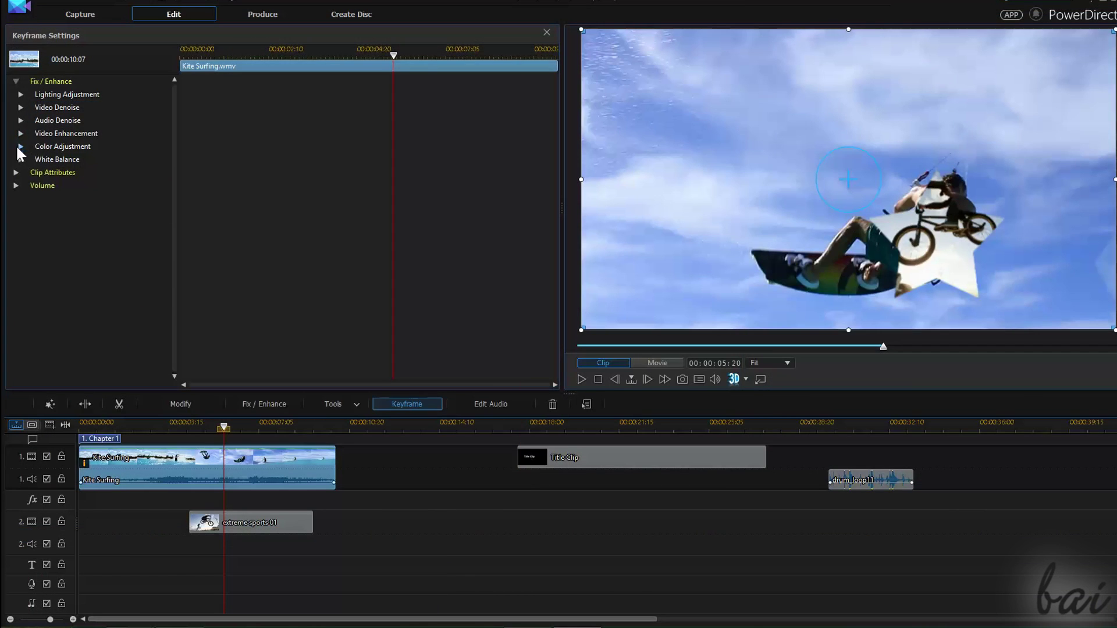
Raise Exposure under Color Adjustment to create keyframes, preview the change, then reset Exposure to clear them.
left_click(20, 146)
mouse_move(65, 108)
left_mouse_down()
mouse_move(109, 107)
mouse_move(26, 102)
mouse_move(93, 134)
mouse_move(64, 128)
mouse_move(84, 109)
mouse_move(20, 107)
mouse_move(67, 108)
left_mouse_up()
left_click(145, 425)
left_click(586, 382)
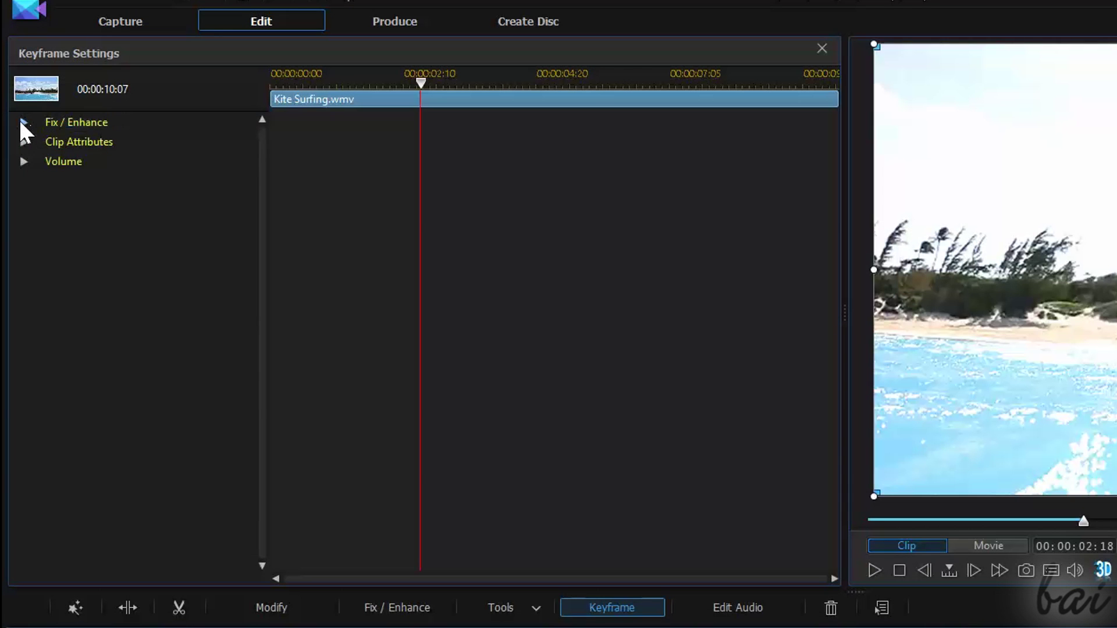
left_click(24, 122)
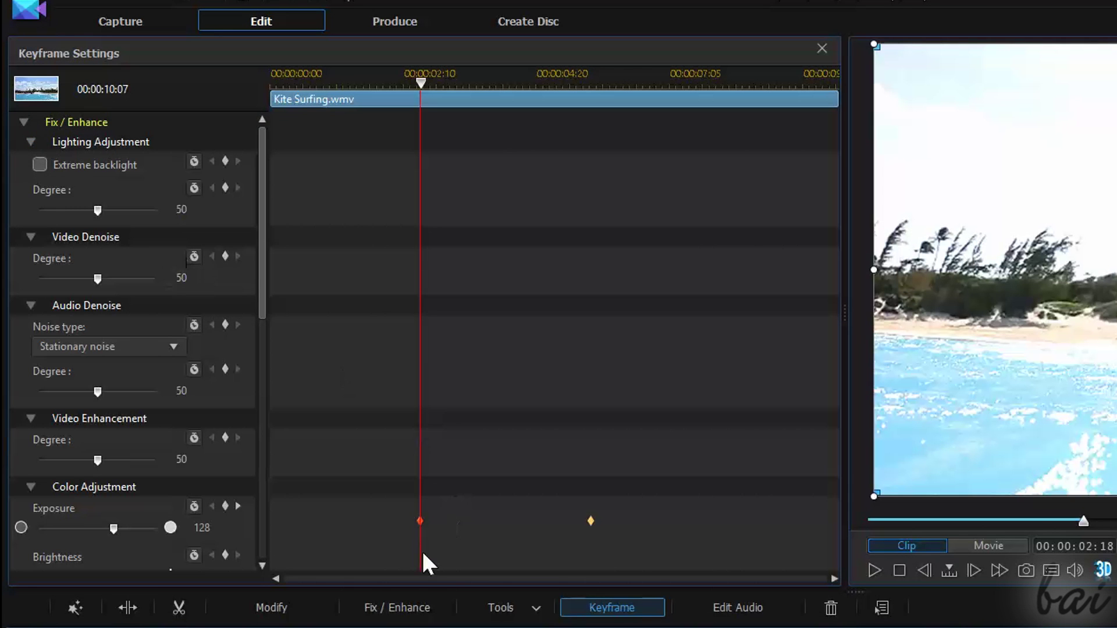
left_click(196, 504)
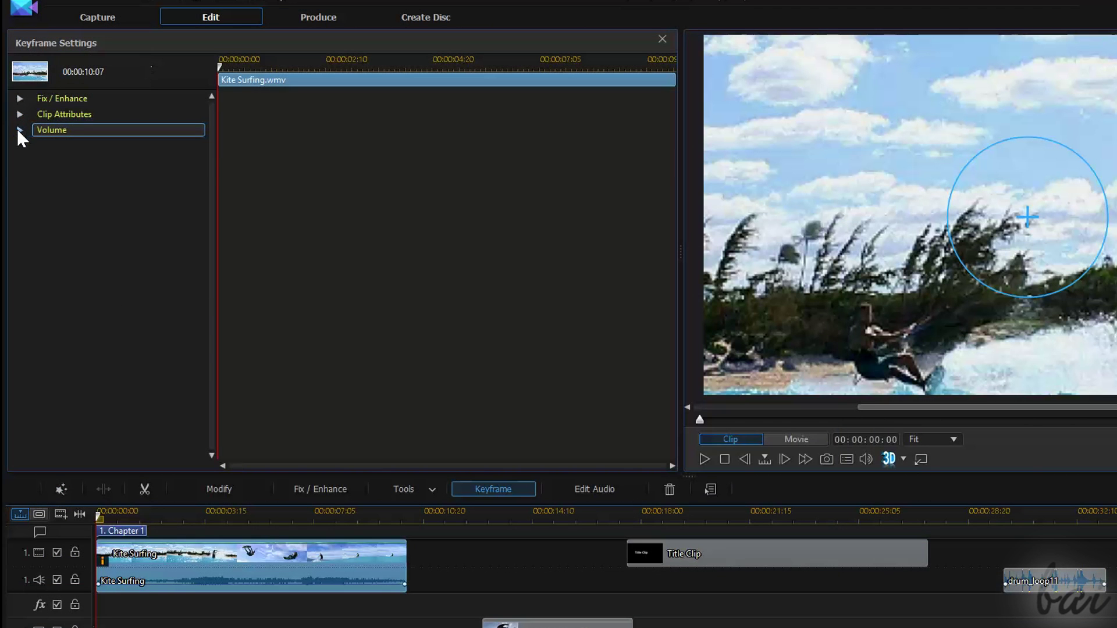
Expand the Volume keyframe setting and briefly play the Kite Surfing preview.
left_click(18, 129)
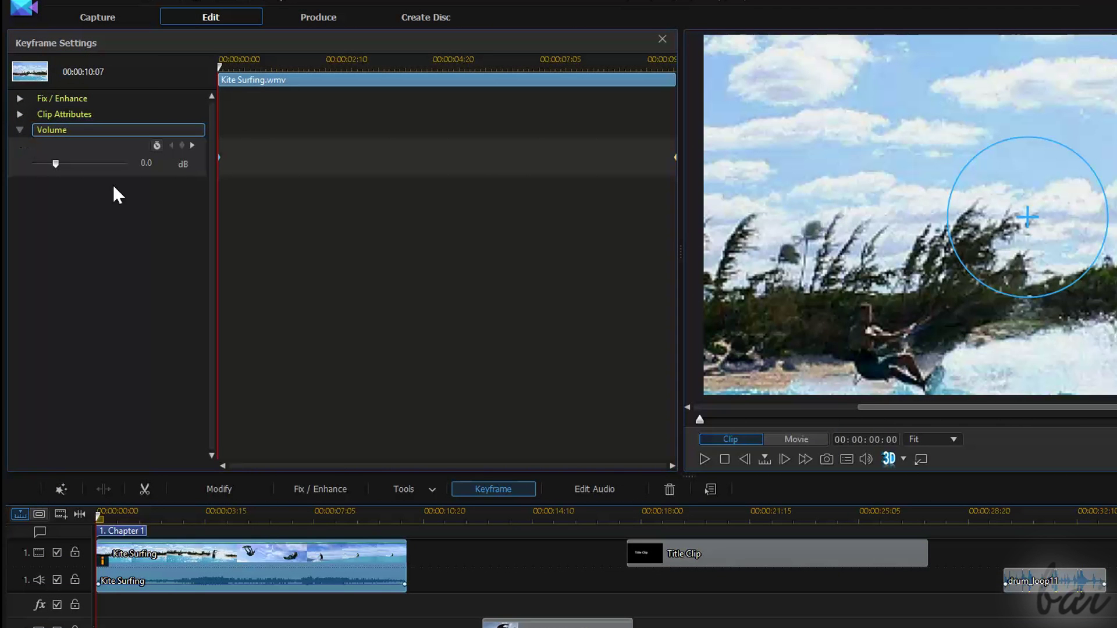
left_click(712, 455)
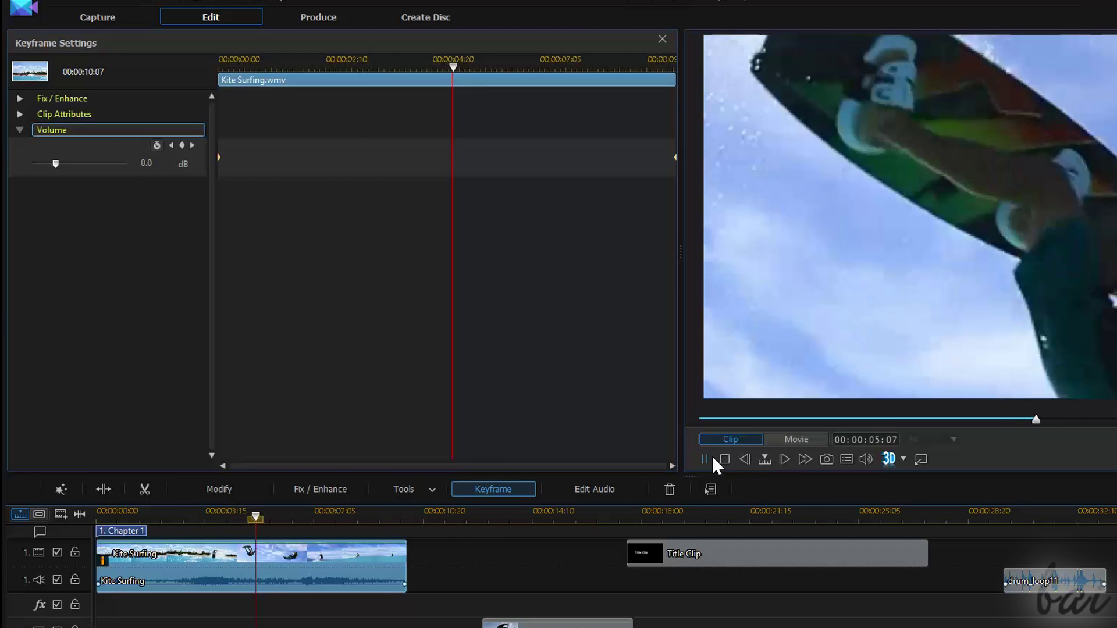
left_click(724, 459)
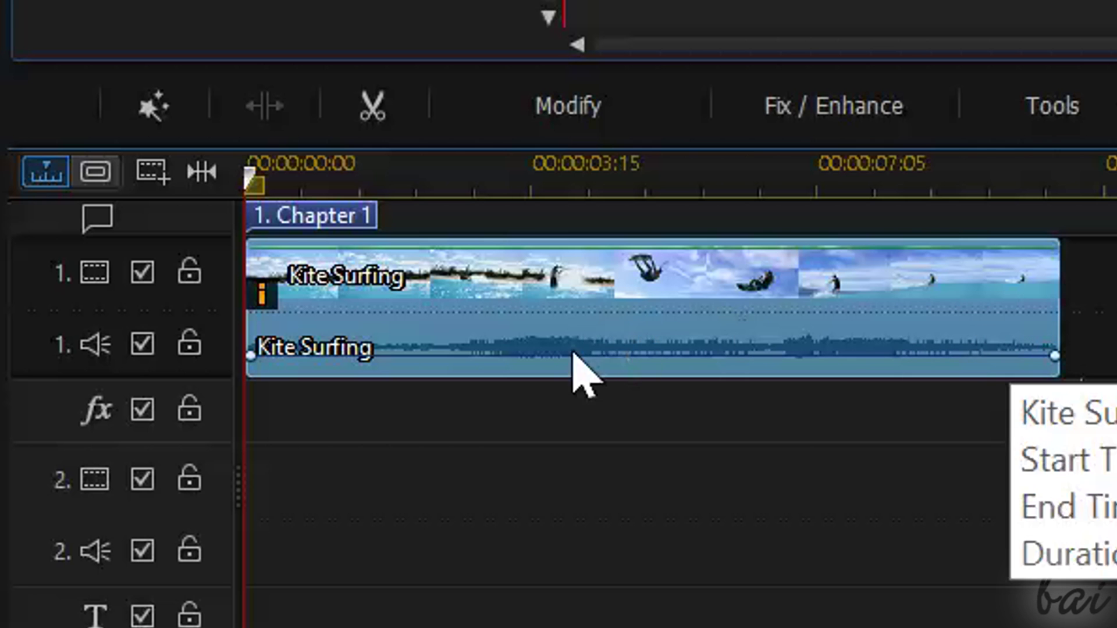
Raise both ends of the volume line (start 11.7 dB), dip a new middle point to about -28 dB, then play.
left_click_drag(599, 356, 623, 368)
left_click_drag(250, 356, 250, 324)
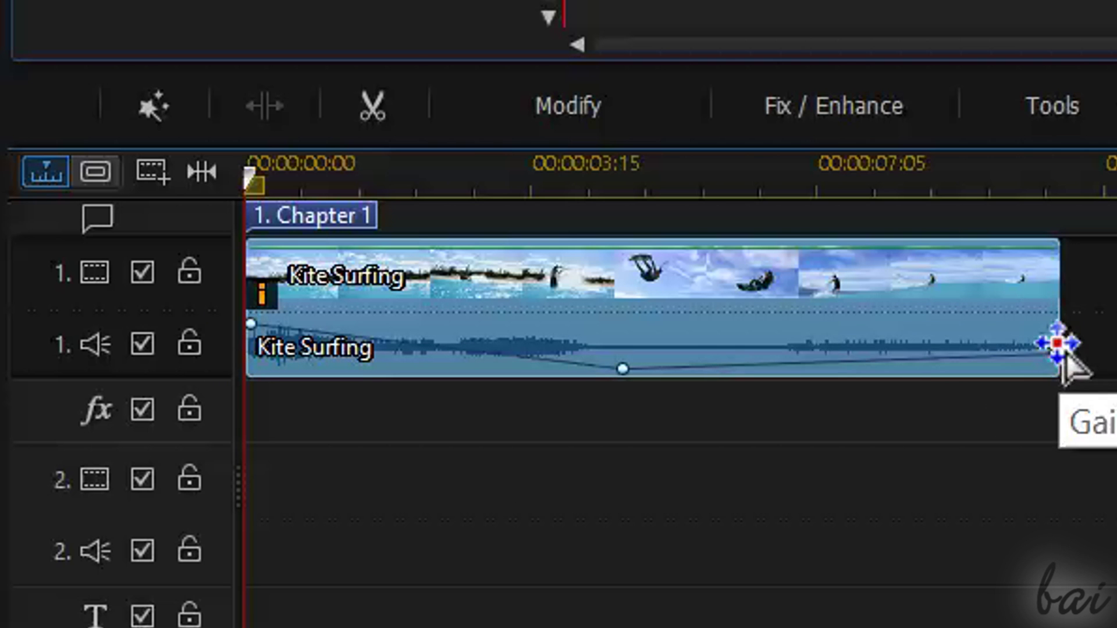
left_click_drag(1055, 352, 1054, 329)
left_click_drag(623, 368, 620, 408)
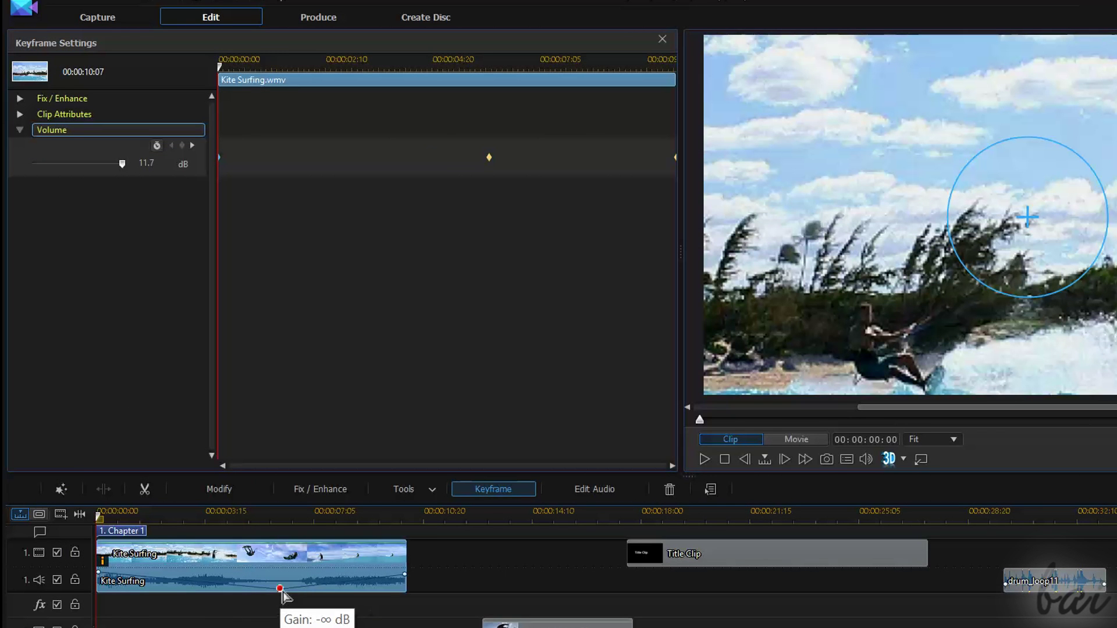
left_click_drag(282, 592, 240, 589)
left_click(703, 459)
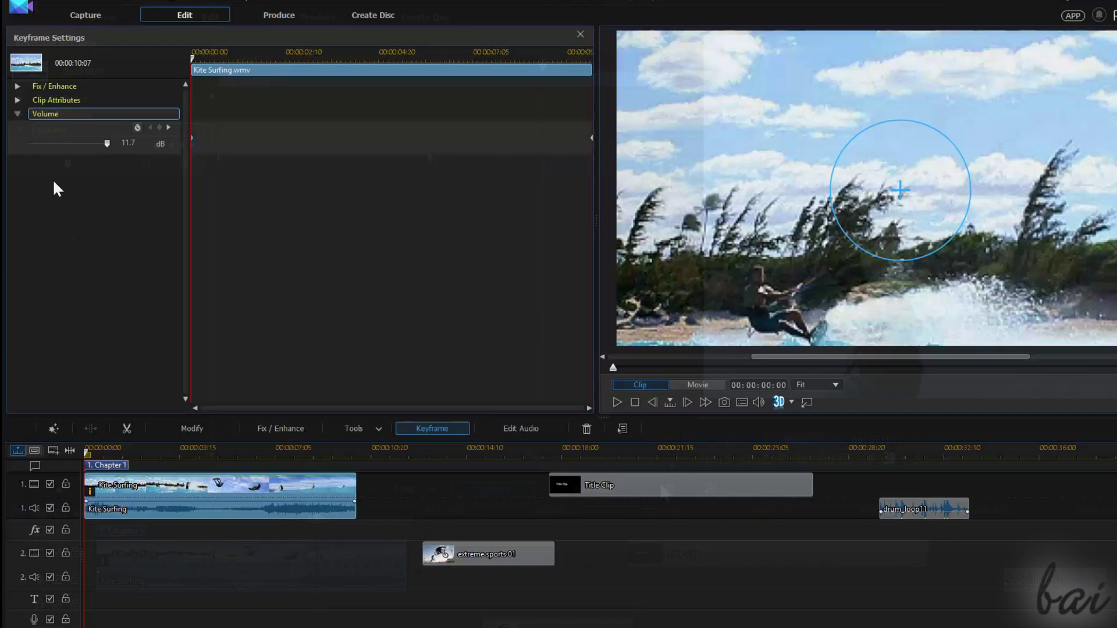
Add an Opacity keyframe at 1 s and ease the opacity line down to 54 mid-clip, then play.
left_click(19, 114)
left_click(17, 100)
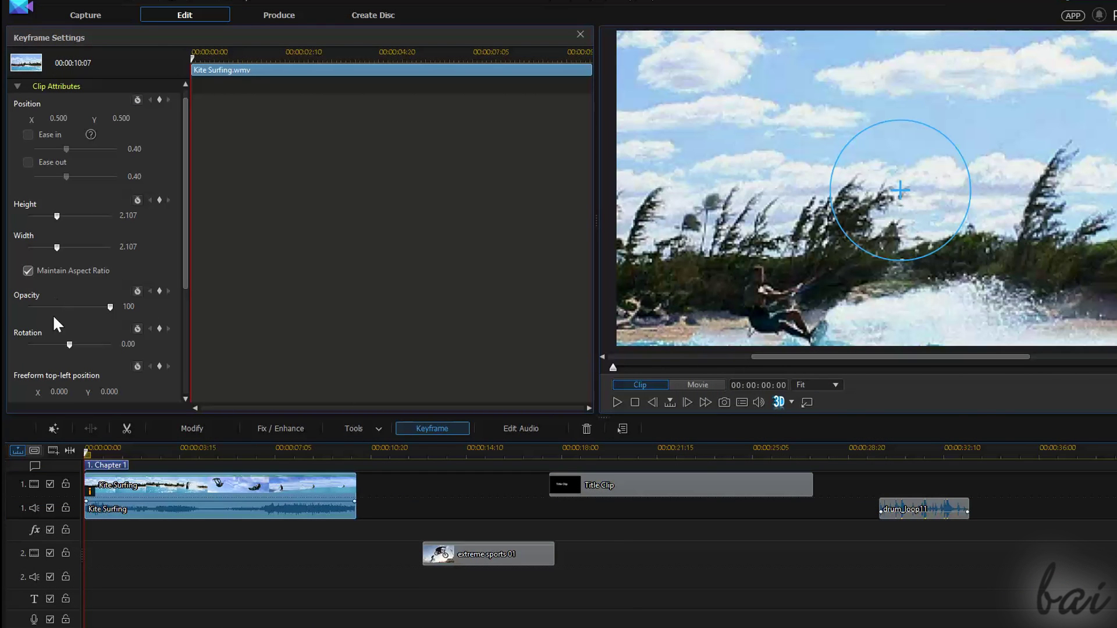
left_click_drag(192, 57, 246, 58)
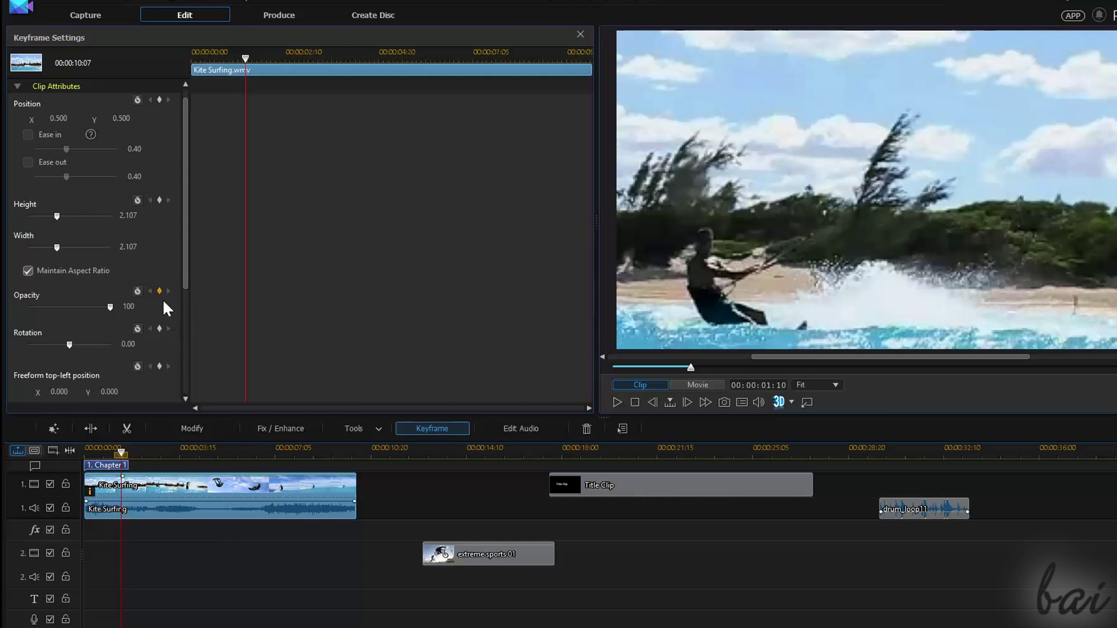
left_click(160, 292)
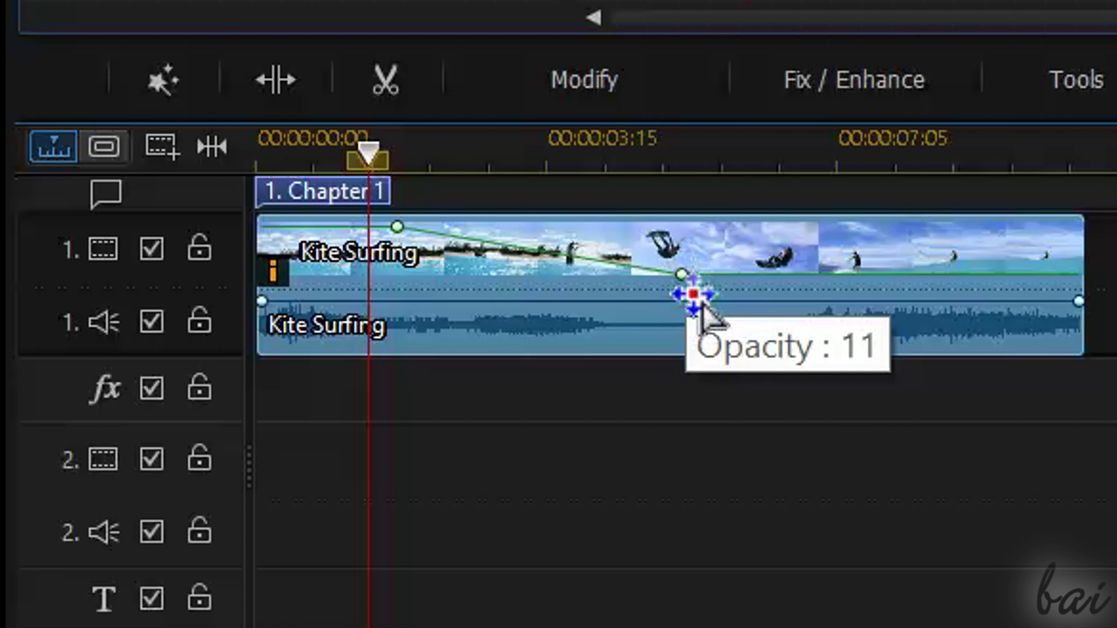
left_click_drag(685, 279, 779, 240)
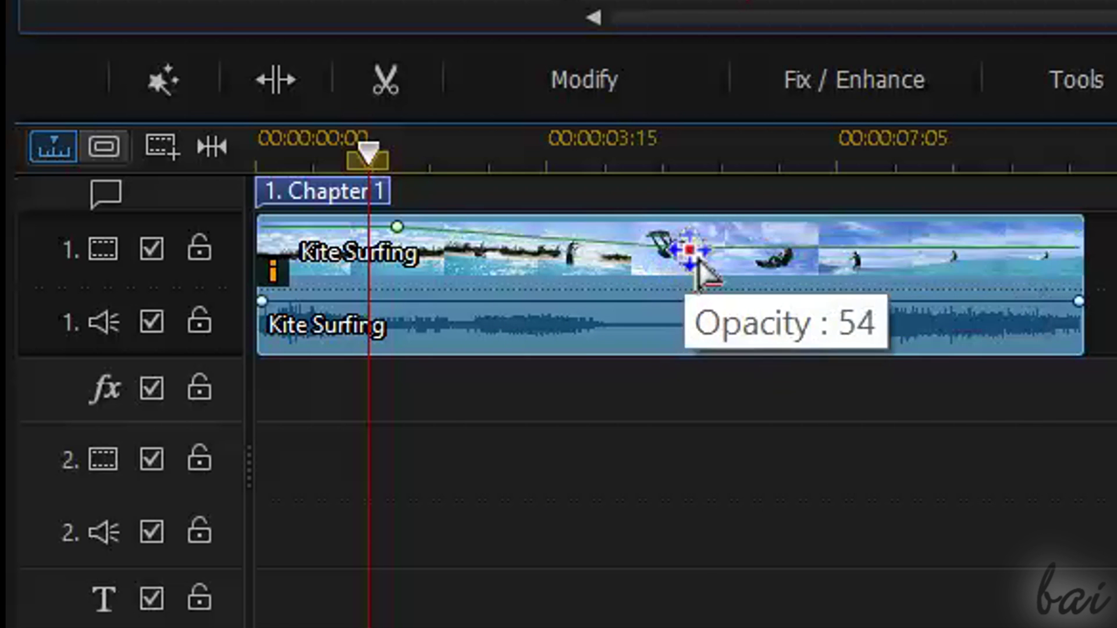
left_click(618, 401)
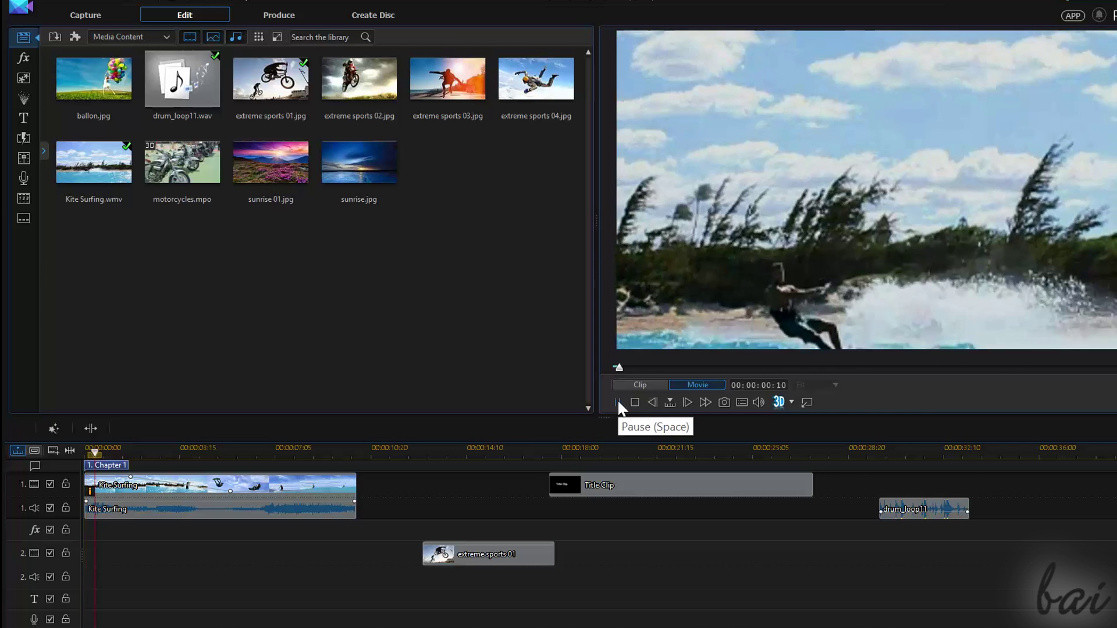